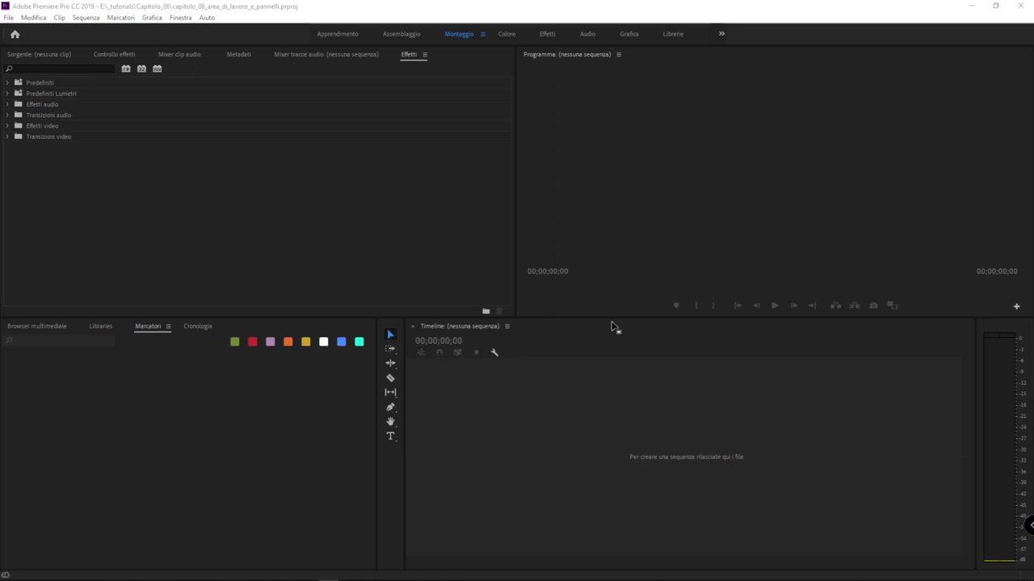
# Step: Raise the lower panel row slightly and bring the Cronologia history panel to the front
pyautogui.moveTo(614, 318); pyautogui.dragTo(615, 306)
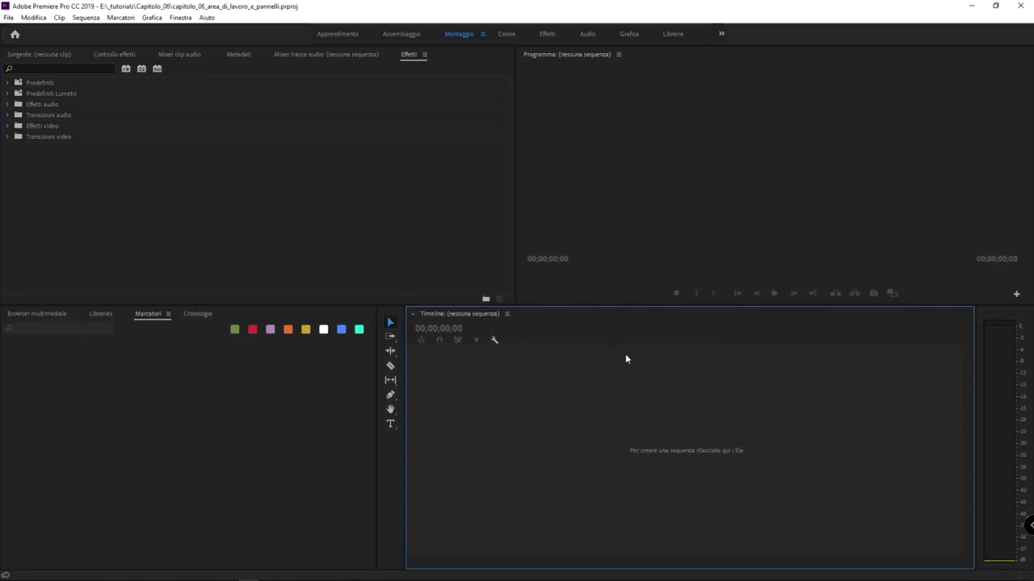
pyautogui.click(299, 389)
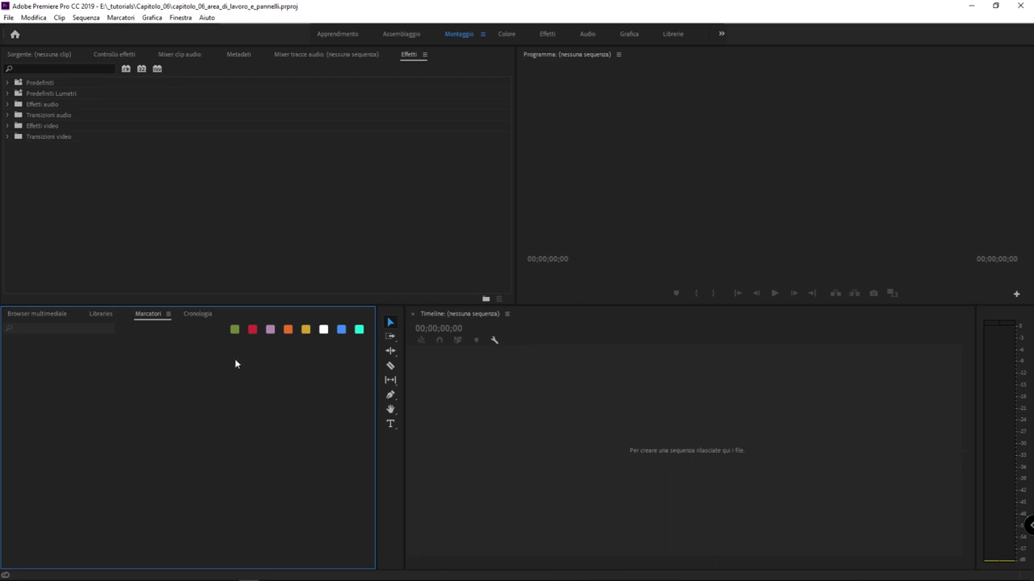
pyautogui.click(196, 313)
pyautogui.click(150, 313)
pyautogui.click(198, 314)
pyautogui.click(220, 315)
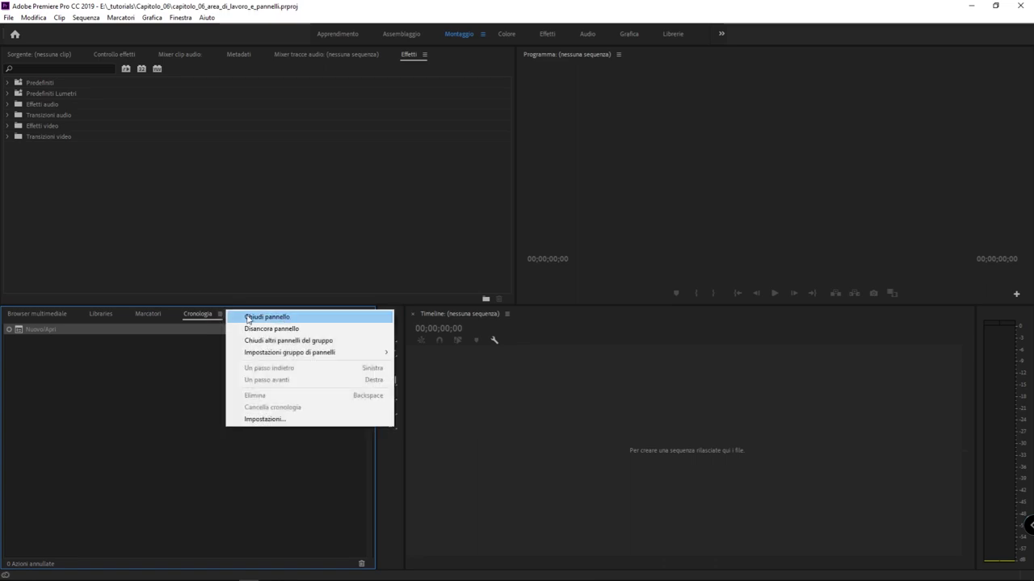
pyautogui.click(143, 402)
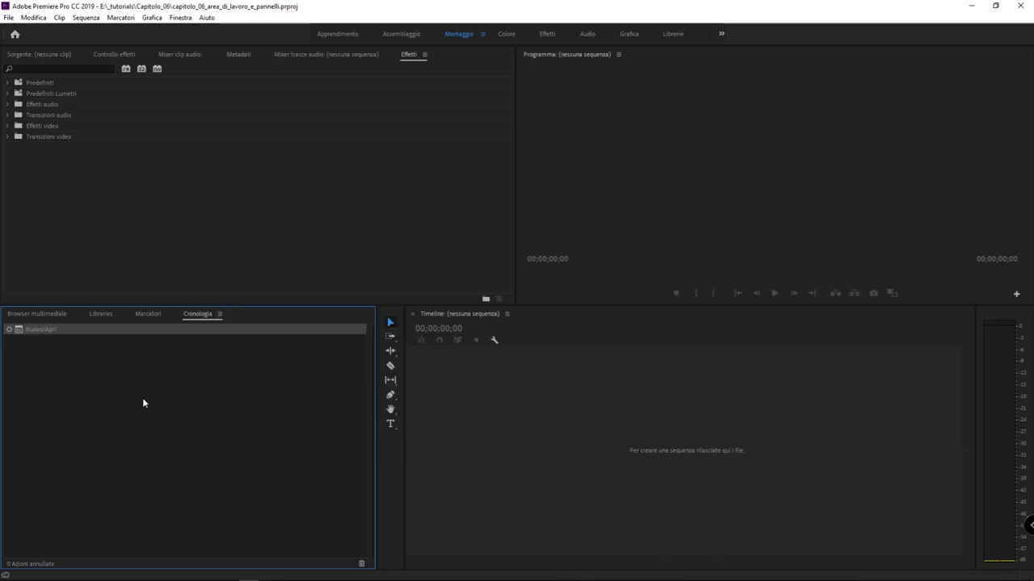
pyautogui.click(311, 125)
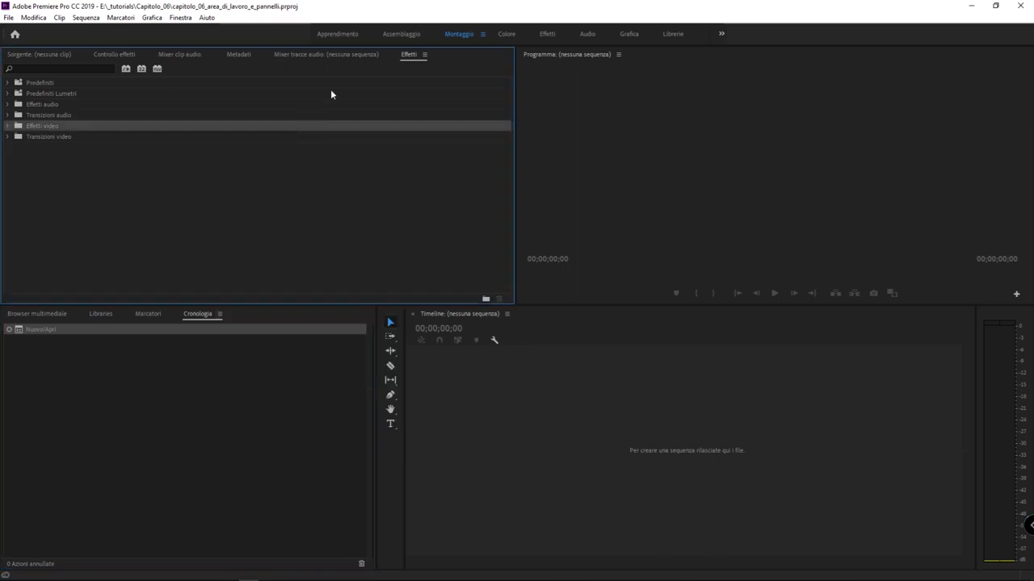
pyautogui.moveTo(407, 58); pyautogui.dragTo(282, 318)
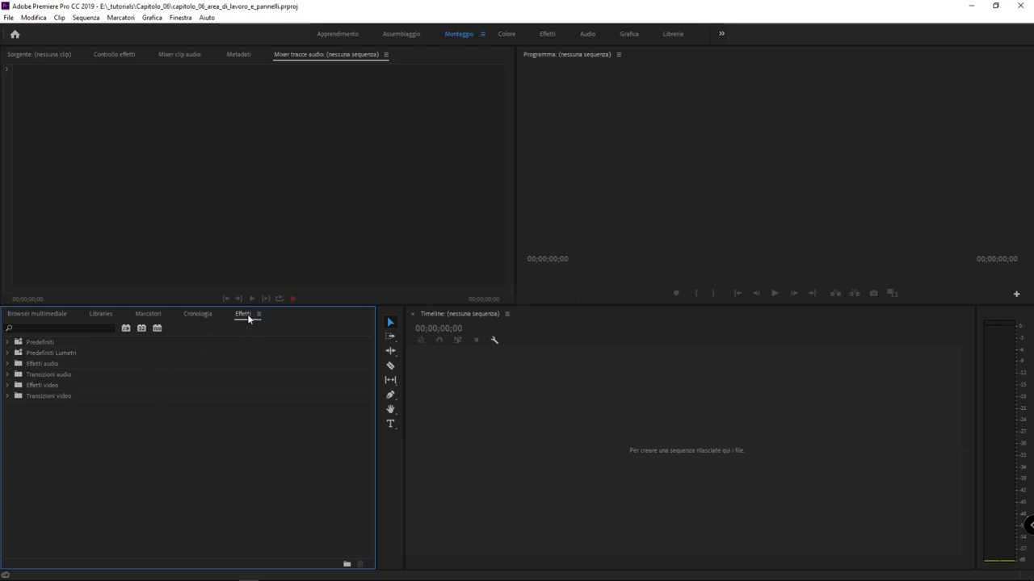
pyautogui.moveTo(248, 318); pyautogui.dragTo(340, 151)
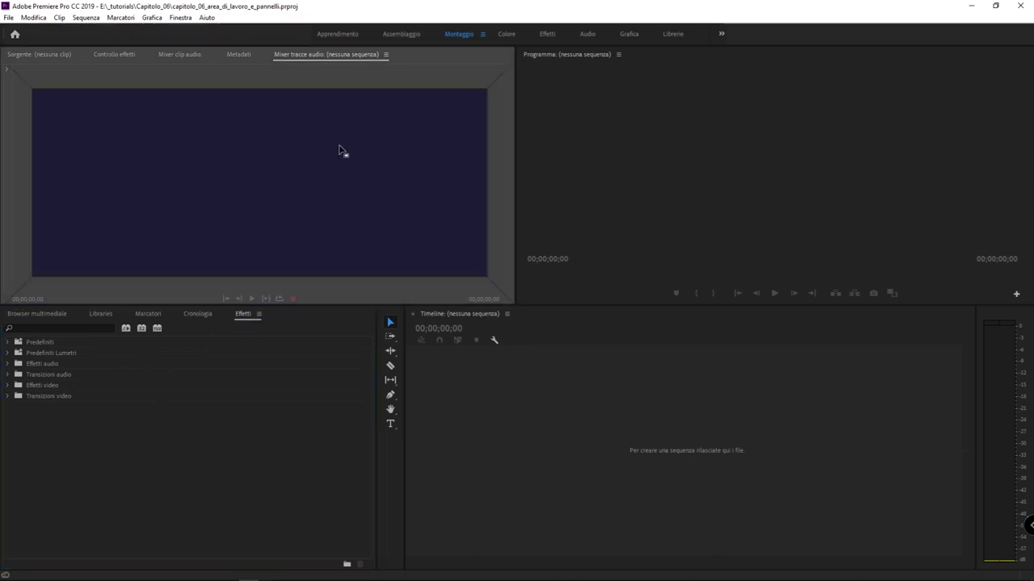
pyautogui.moveTo(339, 150)
pyautogui.mouseDown()
pyautogui.moveTo(413, 147)
pyautogui.moveTo(308, 165)
pyautogui.mouseUp()
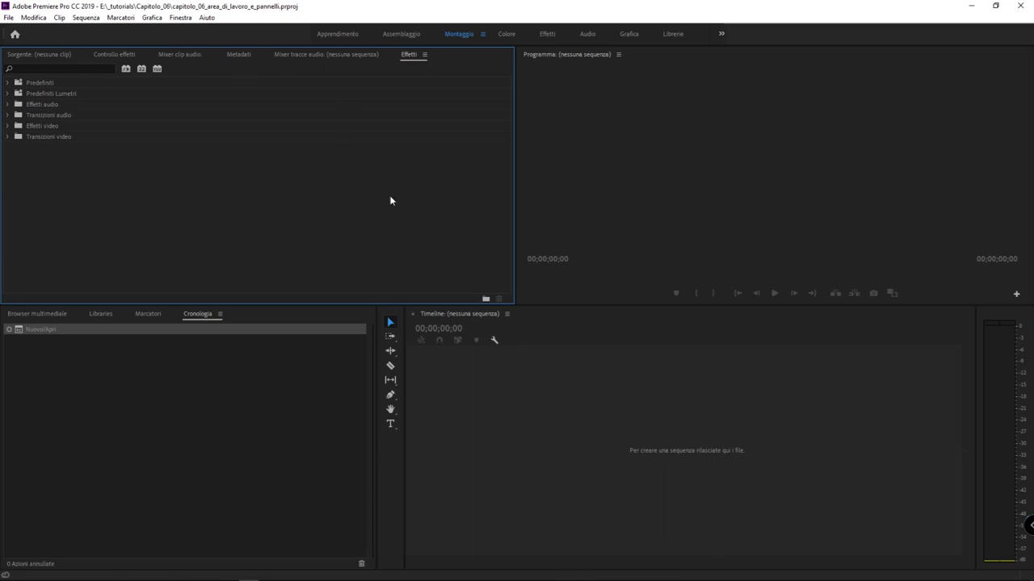
# Step: Dock the Effetti panel as its own group right of the audio track mixer group
pyautogui.click(587, 87)
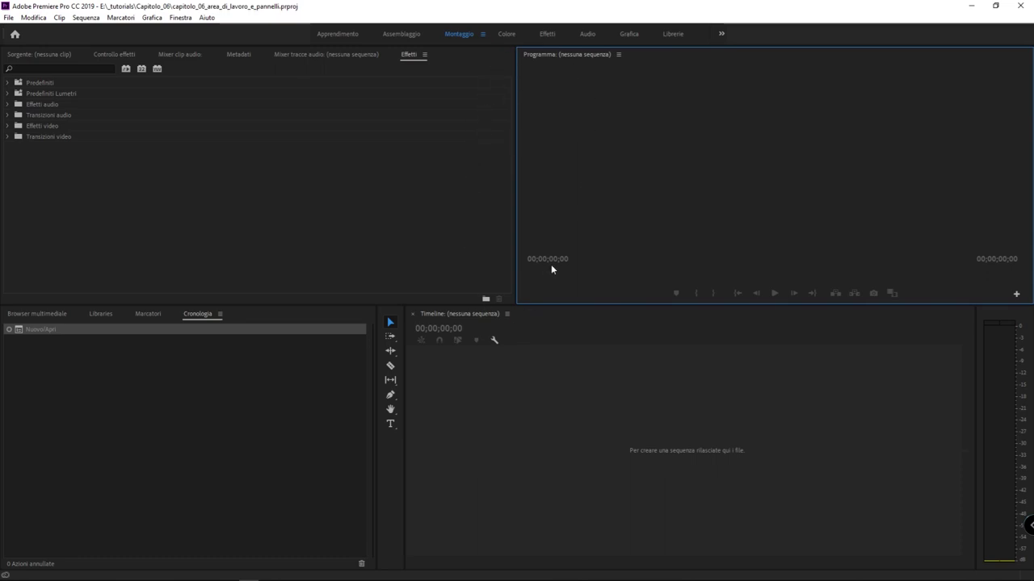
pyautogui.click(420, 230)
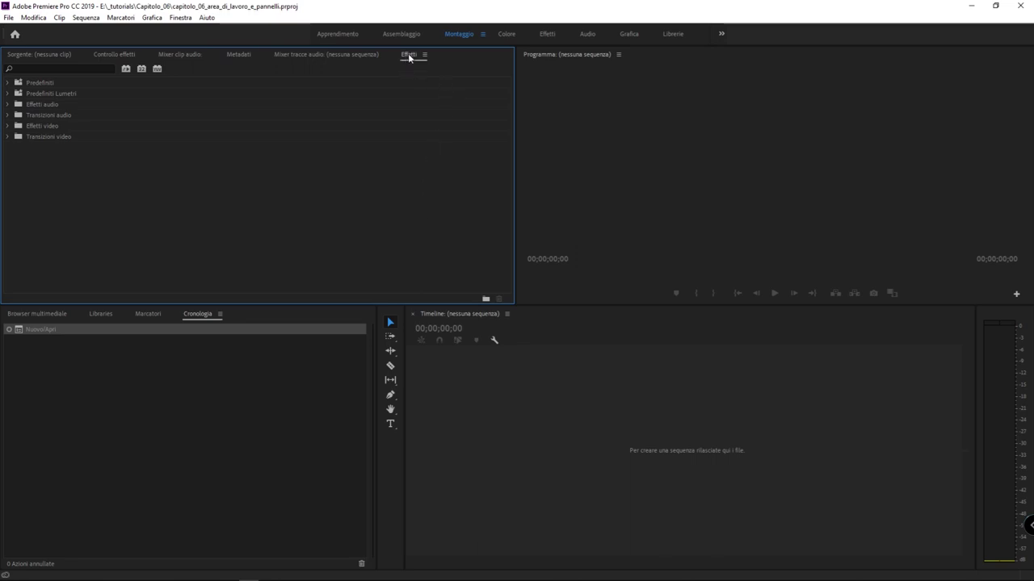
pyautogui.moveTo(410, 56)
pyautogui.mouseDown()
pyautogui.moveTo(370, 163)
pyautogui.moveTo(247, 161)
pyautogui.moveTo(327, 218)
pyautogui.moveTo(423, 197)
pyautogui.moveTo(450, 107)
pyautogui.mouseUp()
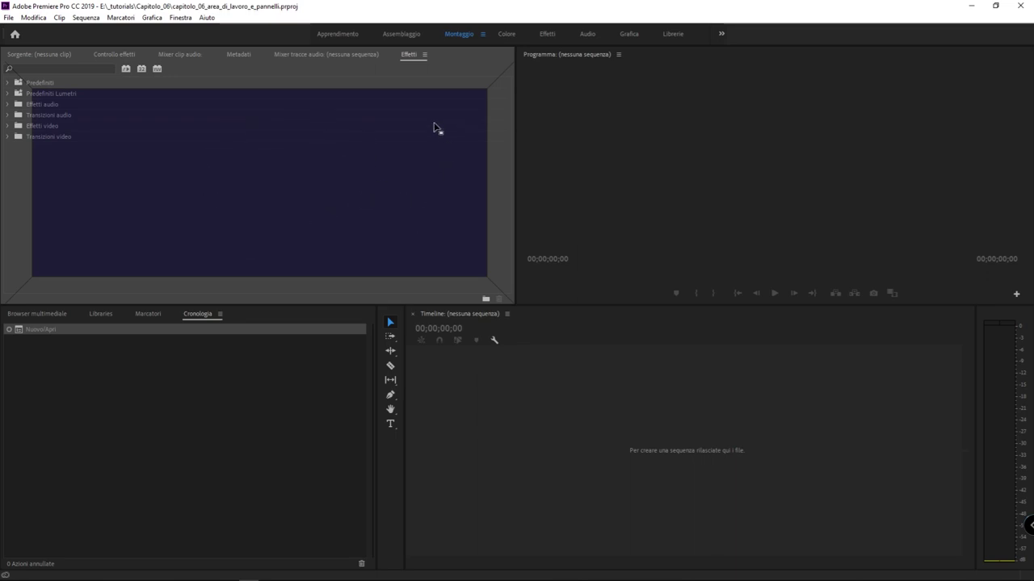
pyautogui.moveTo(449, 107)
pyautogui.mouseDown()
pyautogui.moveTo(443, 288)
pyautogui.moveTo(366, 177)
pyautogui.moveTo(503, 192)
pyautogui.mouseUp()
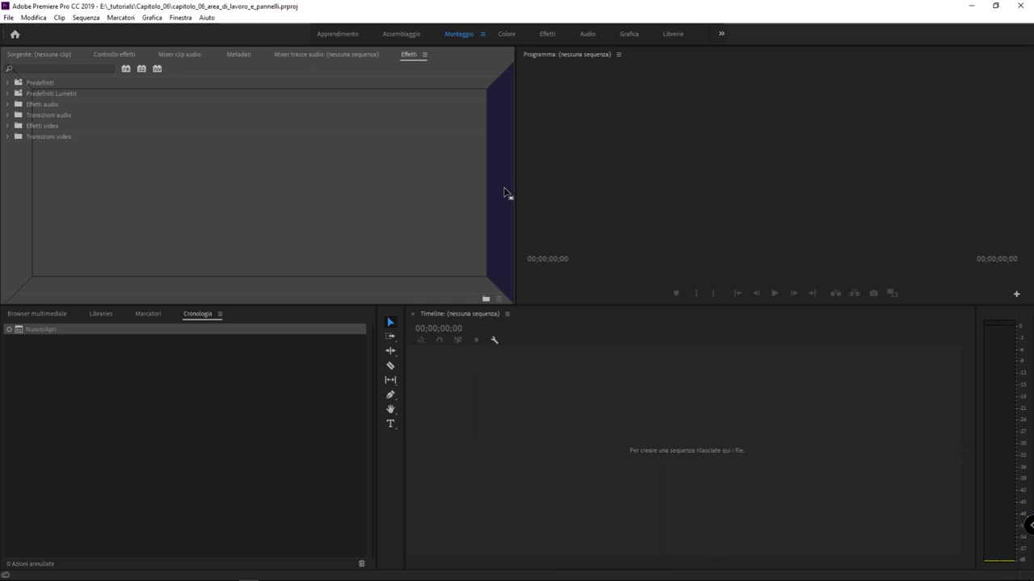
pyautogui.moveTo(504, 193); pyautogui.dragTo(413, 60)
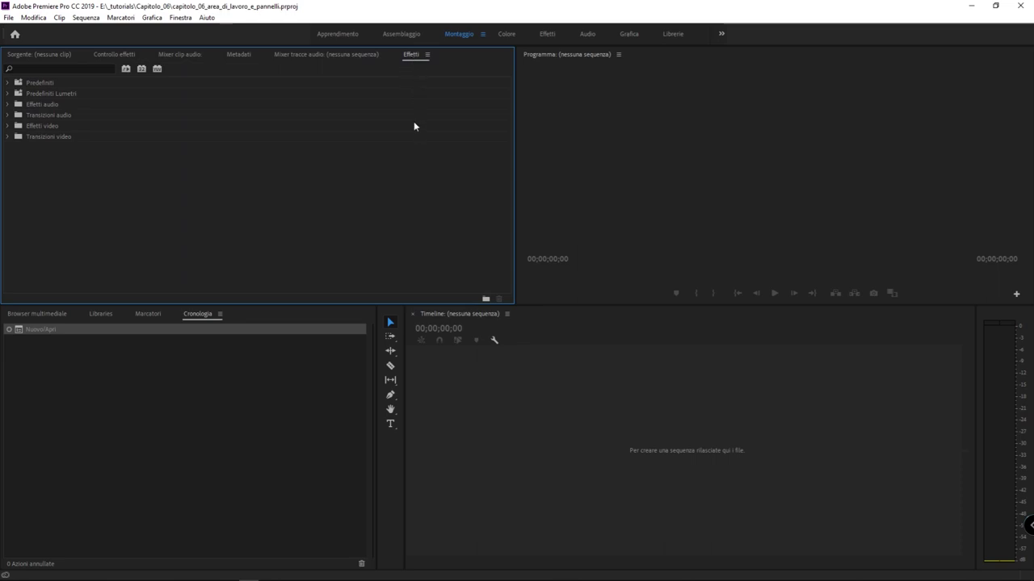
pyautogui.moveTo(414, 55)
pyautogui.mouseDown()
pyautogui.moveTo(411, 149)
pyautogui.moveTo(506, 168)
pyautogui.moveTo(506, 176)
pyautogui.mouseUp()
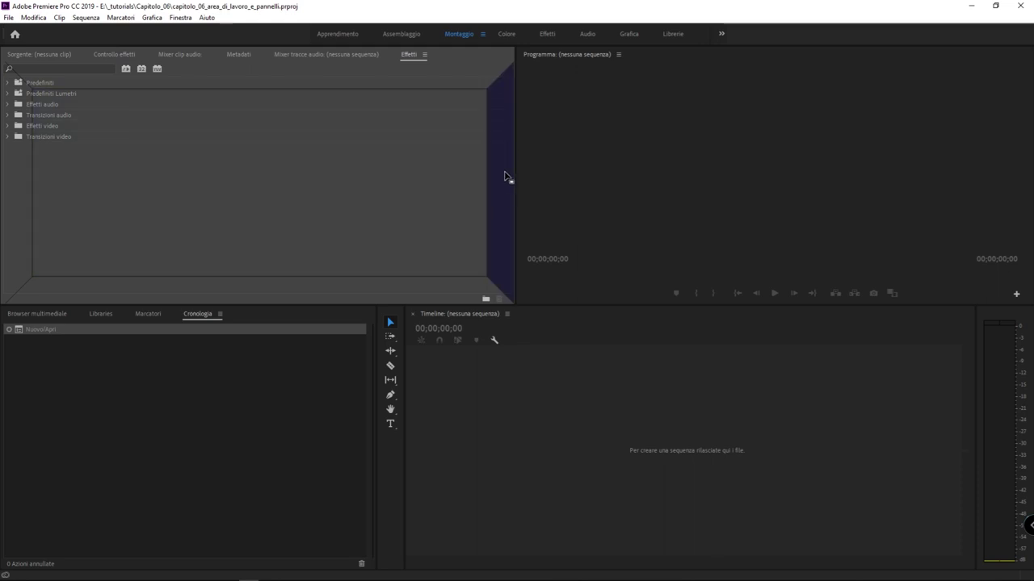
pyautogui.moveTo(505, 176); pyautogui.dragTo(505, 176)
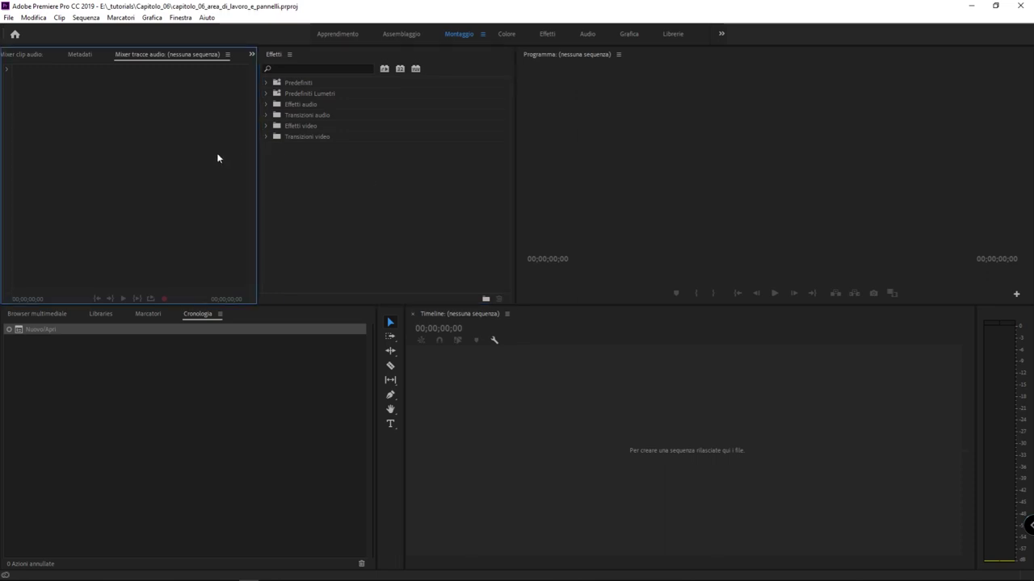
# Step: Widen the audio mixer group and dock Metadati as a separate panel beside Effetti
pyautogui.click(632, 137)
pyautogui.moveTo(258, 170); pyautogui.dragTo(656, 161)
pyautogui.click(487, 55)
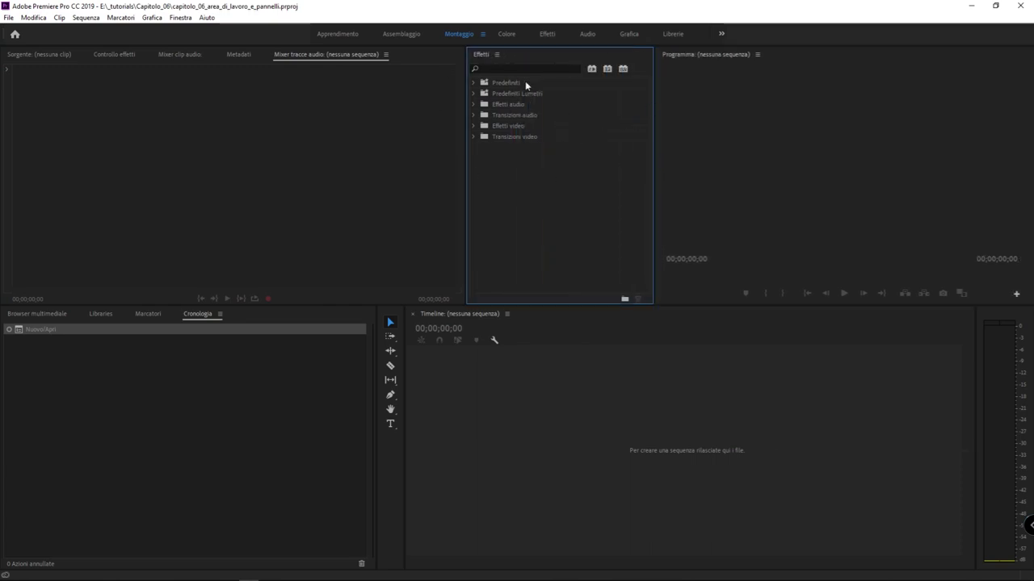
pyautogui.click(322, 143)
pyautogui.click(239, 55)
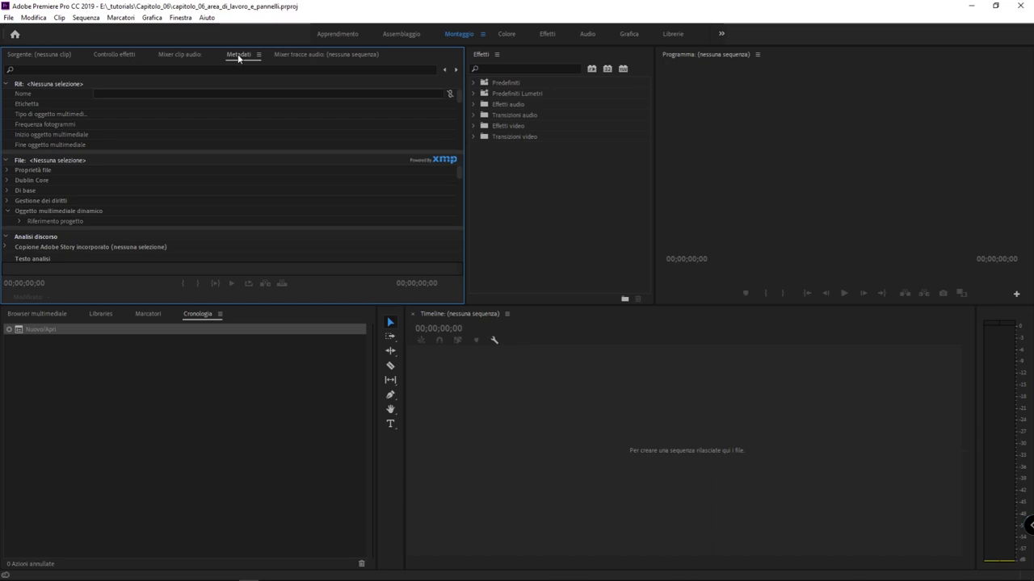
pyautogui.moveTo(239, 55)
pyautogui.mouseDown()
pyautogui.moveTo(447, 156)
pyautogui.moveTo(461, 215)
pyautogui.moveTo(451, 127)
pyautogui.moveTo(445, 215)
pyautogui.moveTo(444, 128)
pyautogui.moveTo(445, 197)
pyautogui.moveTo(449, 182)
pyautogui.mouseUp()
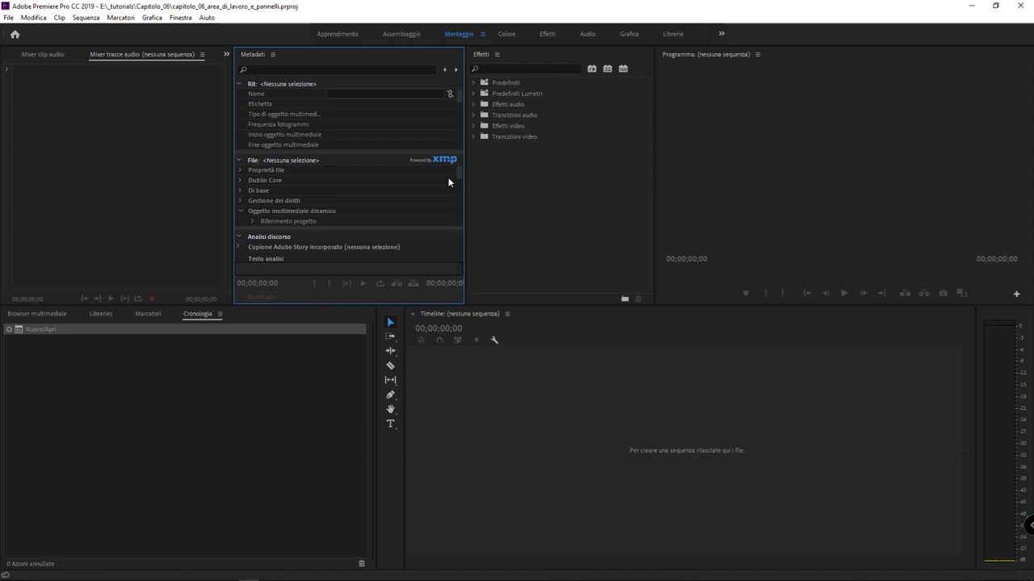
# Step: Group Metadati onto the Effetti panel as tabs and toggle between the two
pyautogui.click(499, 155)
pyautogui.click(140, 164)
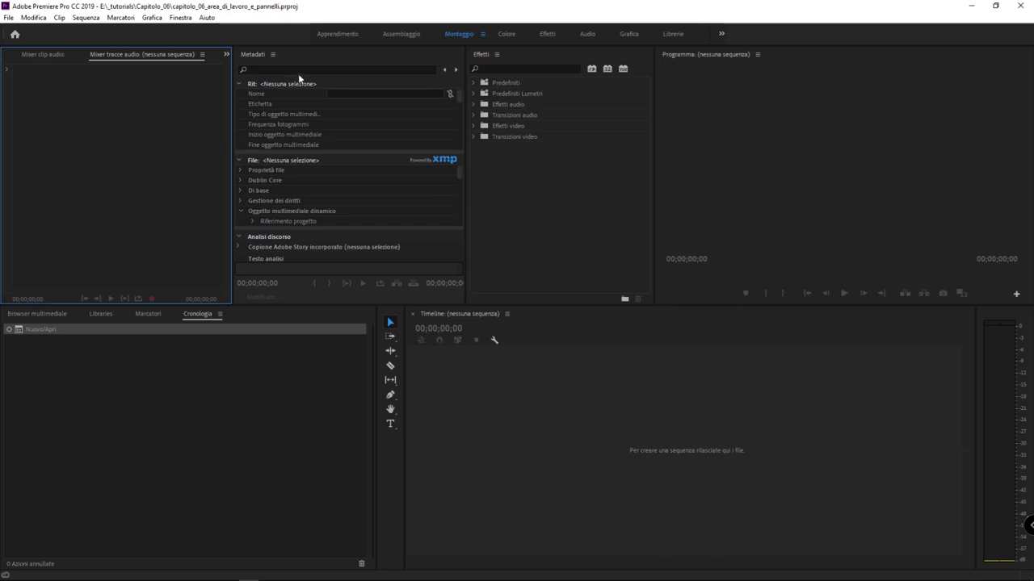
pyautogui.click(253, 55)
pyautogui.click(621, 208)
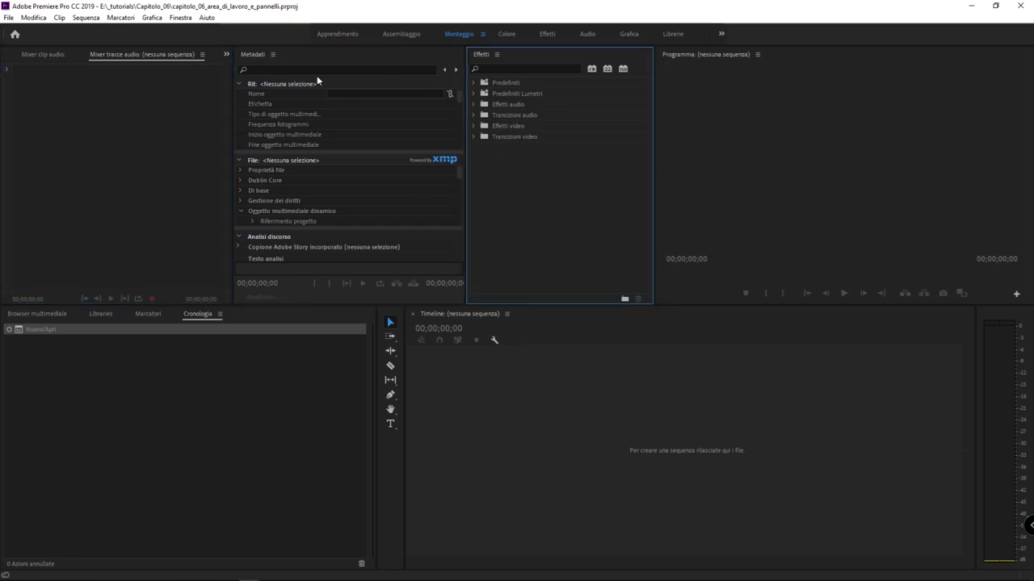
pyautogui.click(252, 55)
pyautogui.moveTo(251, 55)
pyautogui.mouseDown()
pyautogui.moveTo(556, 234)
pyautogui.moveTo(588, 164)
pyautogui.mouseUp()
pyautogui.click(256, 55)
pyautogui.click(289, 55)
pyautogui.click(263, 55)
pyautogui.click(290, 55)
pyautogui.click(259, 55)
pyautogui.click(288, 55)
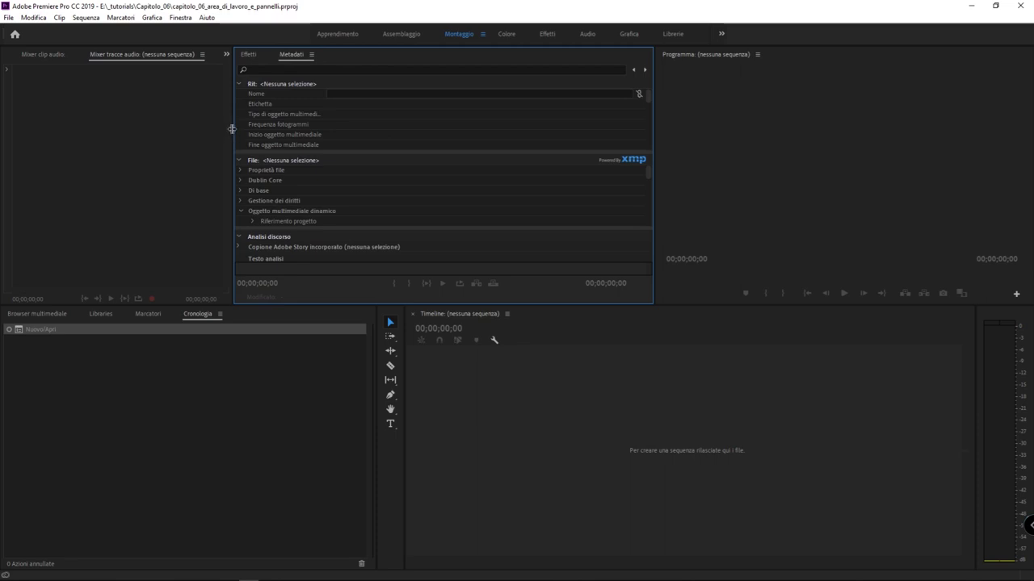
# Step: Dock Metadati beneath Effetti in the same column and make Metadati taller
pyautogui.moveTo(232, 129); pyautogui.dragTo(434, 128)
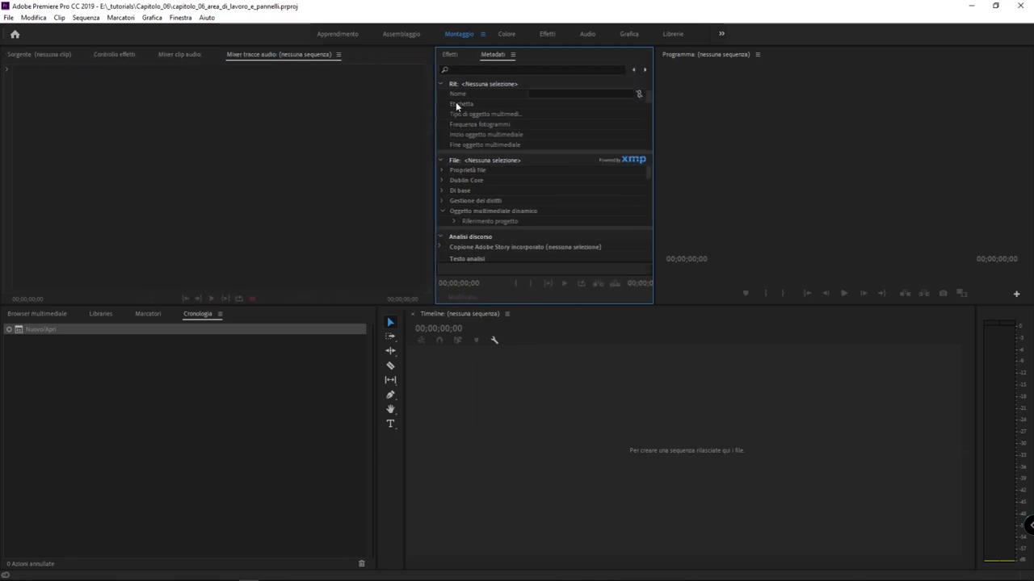
pyautogui.moveTo(493, 54)
pyautogui.mouseDown()
pyautogui.moveTo(445, 127)
pyautogui.moveTo(635, 185)
pyautogui.moveTo(532, 292)
pyautogui.moveTo(555, 293)
pyautogui.moveTo(488, 61)
pyautogui.moveTo(540, 288)
pyautogui.moveTo(565, 288)
pyautogui.mouseUp()
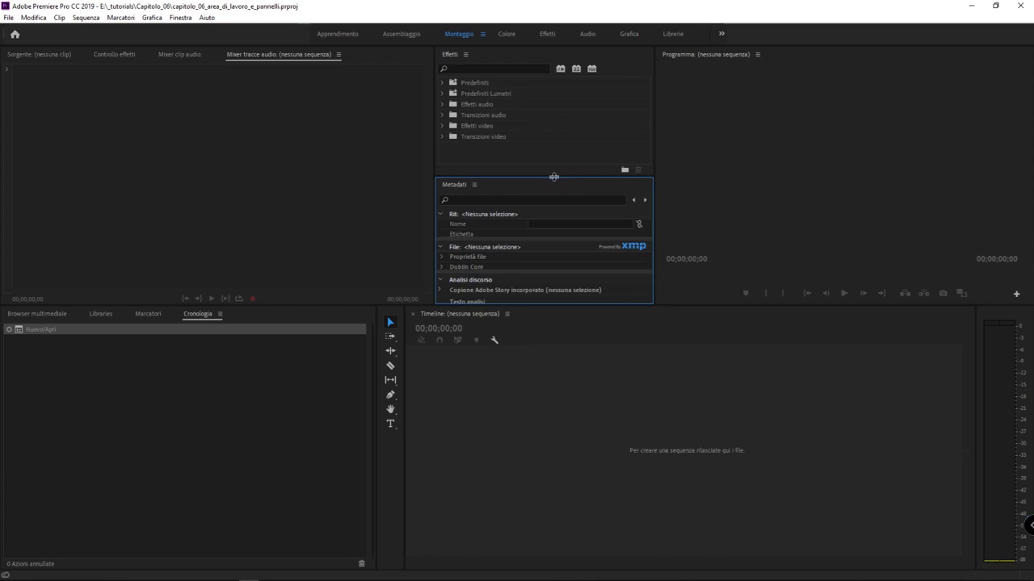
pyautogui.moveTo(554, 176); pyautogui.dragTo(554, 148)
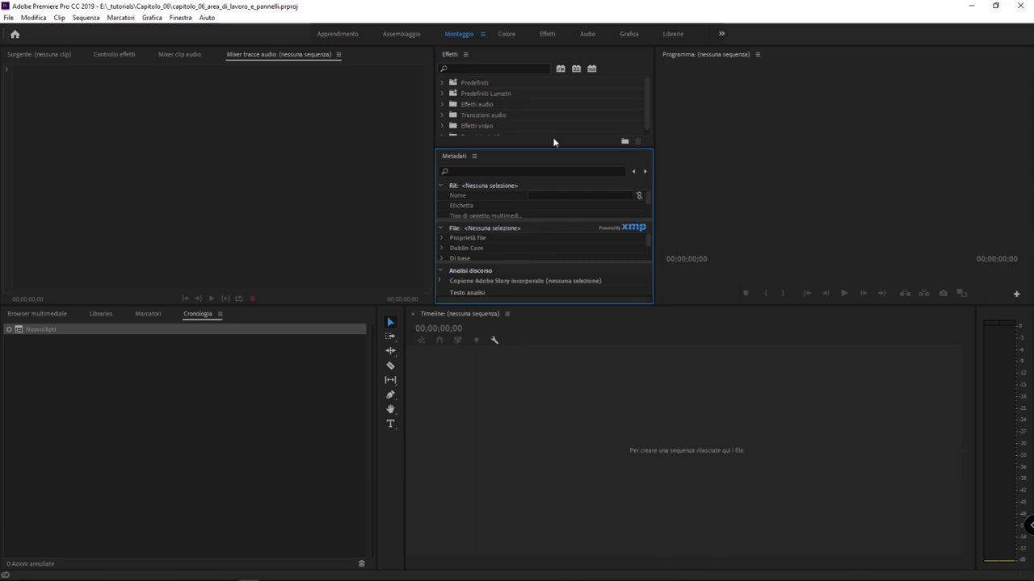
pyautogui.click(595, 354)
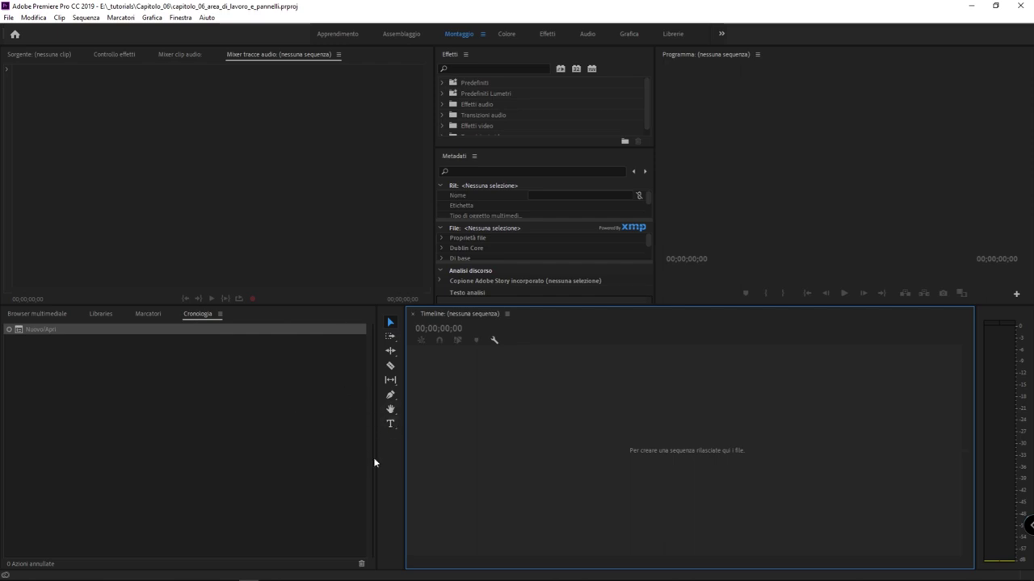
# Step: Split Cronologia into its own panel beside Marcatori and restore the window from maximised
pyautogui.moveTo(202, 315)
pyautogui.mouseDown()
pyautogui.moveTo(360, 400)
pyautogui.moveTo(371, 441)
pyautogui.mouseUp()
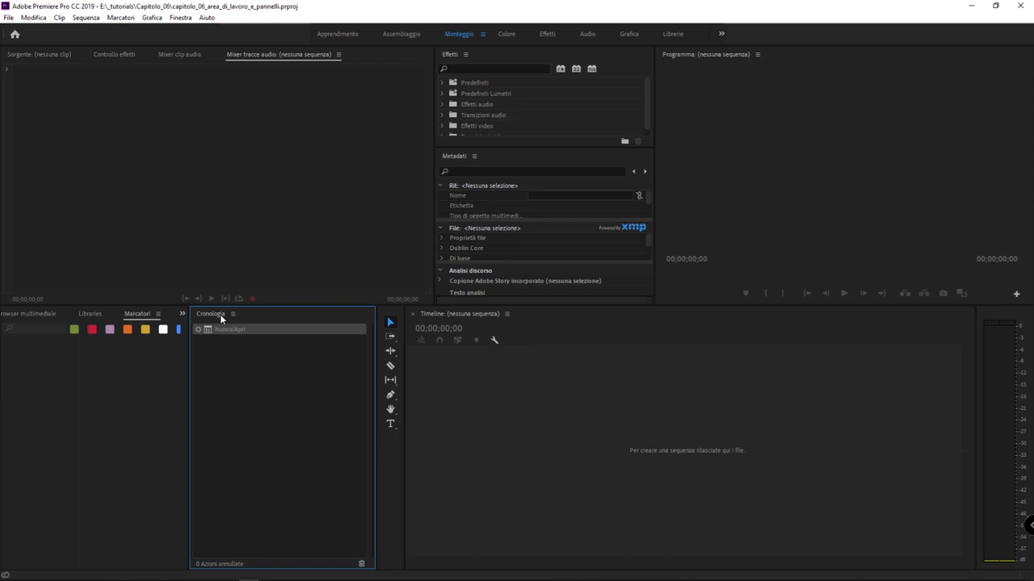
pyautogui.moveTo(877, 11)
pyautogui.mouseDown()
pyautogui.moveTo(794, 34)
pyautogui.moveTo(762, 16)
pyautogui.mouseUp()
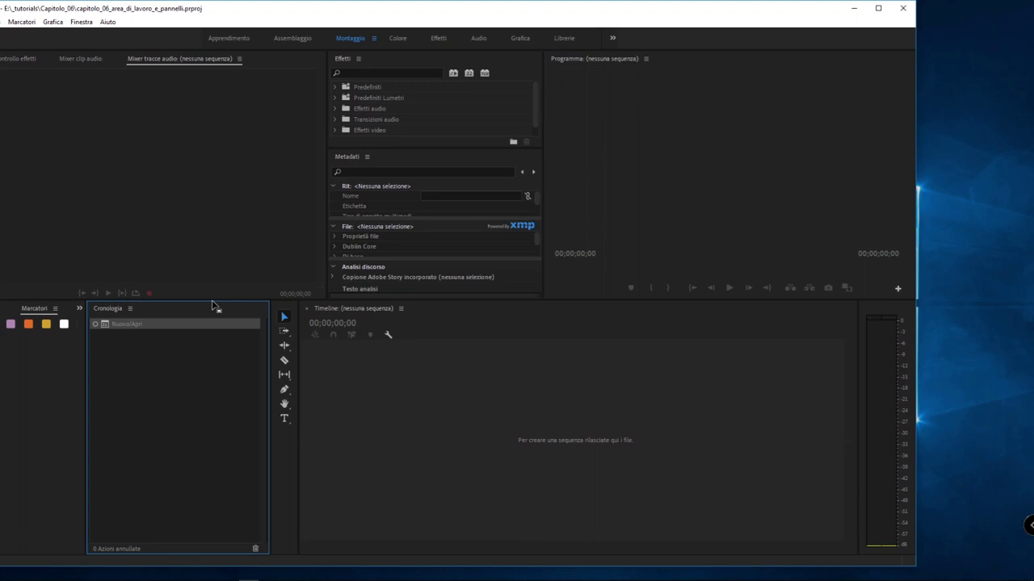
# Step: Float the Effetti panel as an enlarged window snapped against the main window's right edge
pyautogui.click(340, 62)
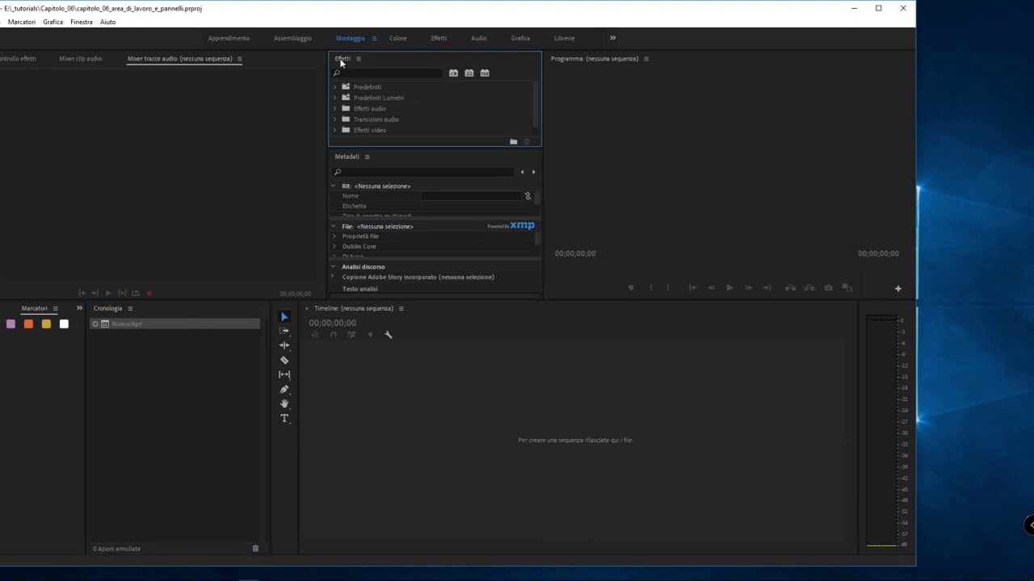
pyautogui.moveTo(340, 63)
pyautogui.mouseDown()
pyautogui.moveTo(929, 64)
pyautogui.moveTo(924, 82)
pyautogui.mouseUp()
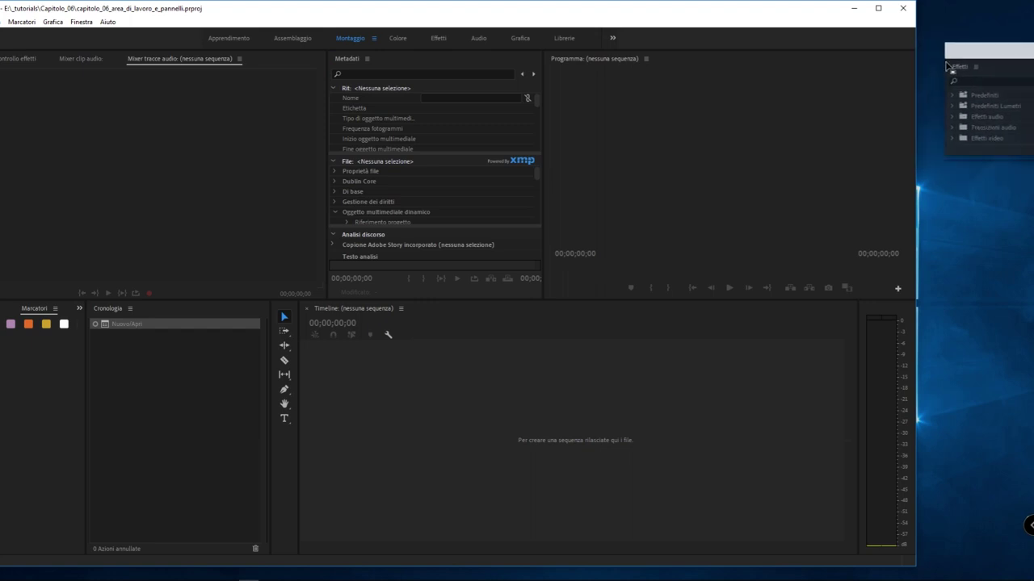
pyautogui.moveTo(925, 82)
pyautogui.mouseDown()
pyautogui.moveTo(454, 374)
pyautogui.moveTo(926, 25)
pyautogui.mouseUp()
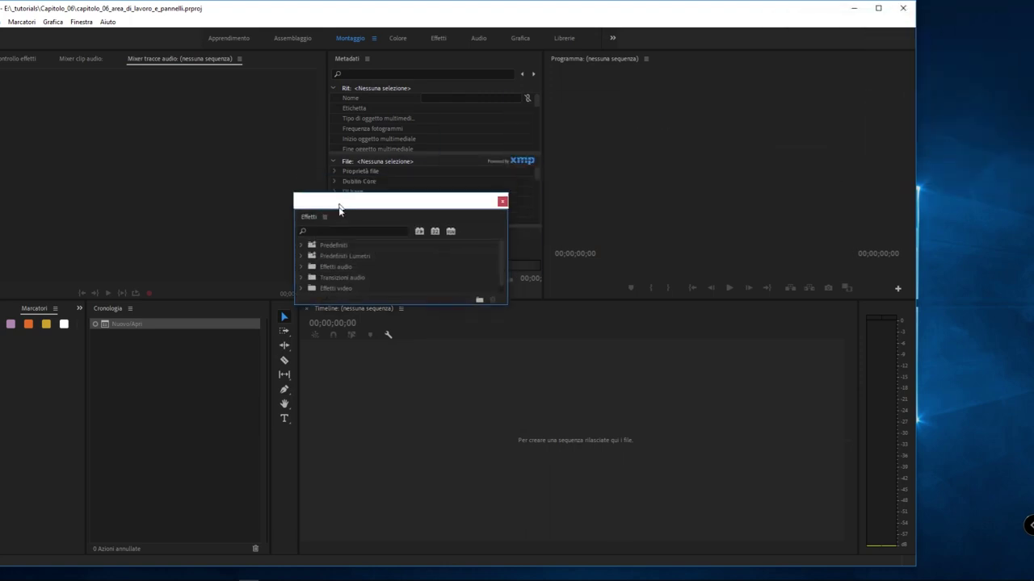
pyautogui.moveTo(927, 25); pyautogui.dragTo(677, 142)
pyautogui.moveTo(778, 185); pyautogui.dragTo(843, 411)
pyautogui.moveTo(705, 81)
pyautogui.mouseDown()
pyautogui.moveTo(792, 36)
pyautogui.moveTo(914, 26)
pyautogui.mouseUp()
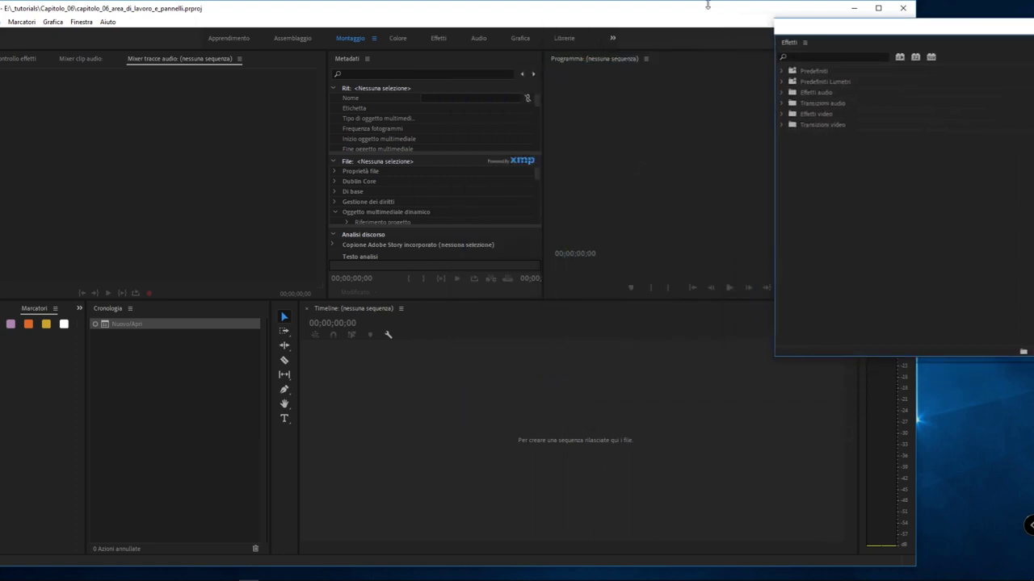
pyautogui.moveTo(639, 12); pyautogui.dragTo(541, 16)
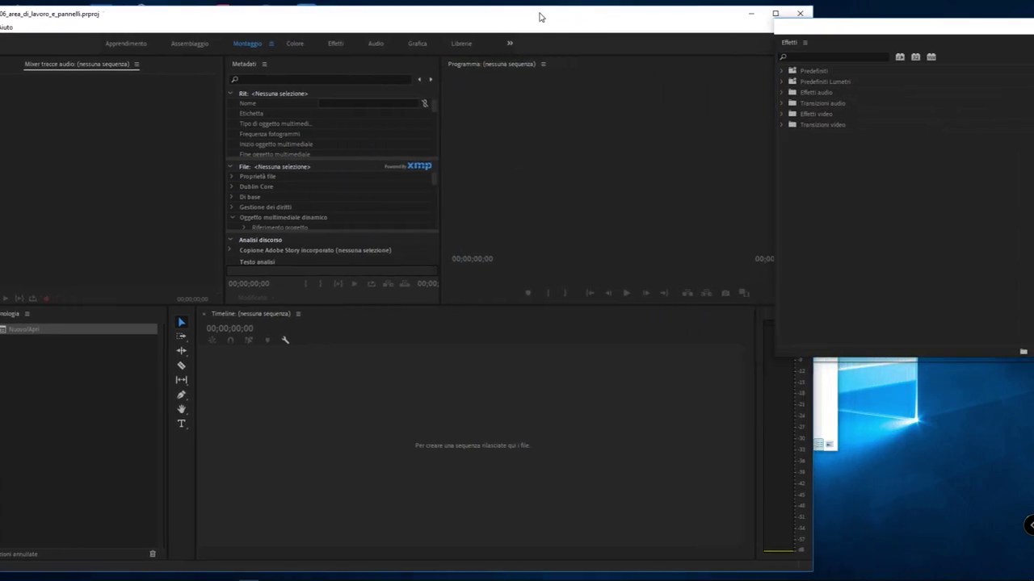
pyautogui.moveTo(893, 27); pyautogui.dragTo(931, 15)
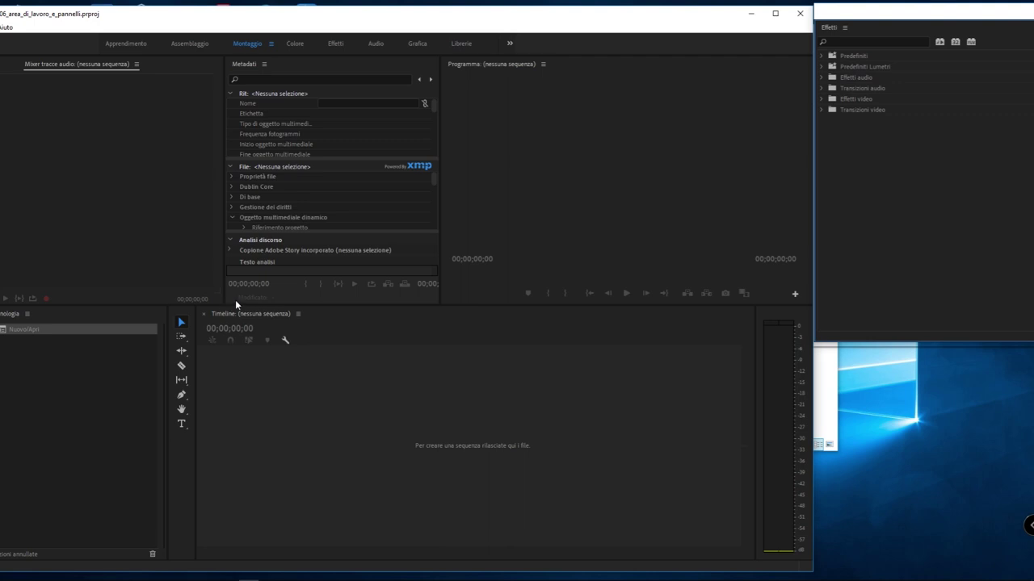
pyautogui.moveTo(459, 20); pyautogui.dragTo(674, 17)
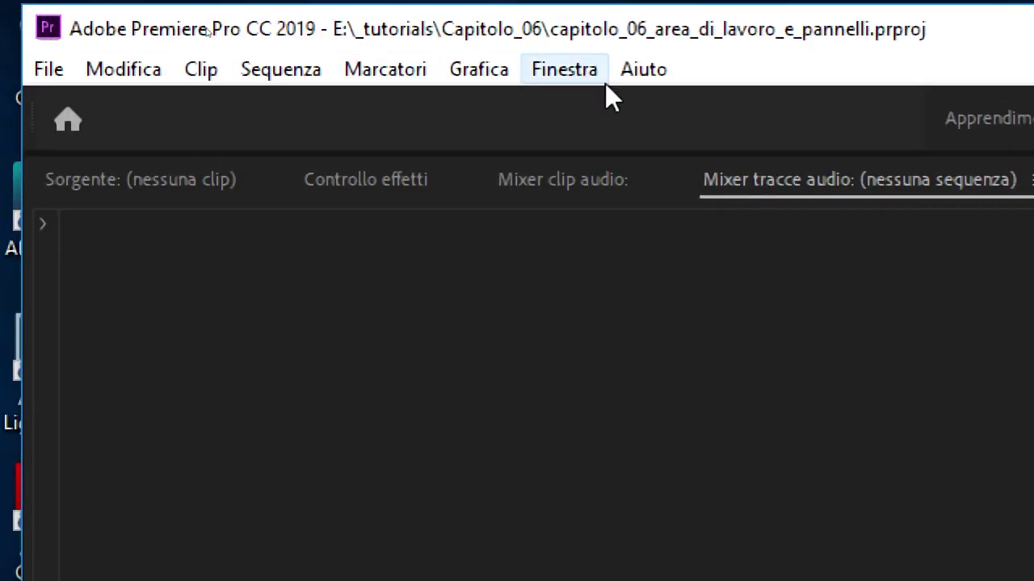
# Step: Reset the Montaggio workspace to its saved layout via Finestra > Spazi di lavoro
pyautogui.click(561, 69)
pyautogui.moveTo(643, 69)
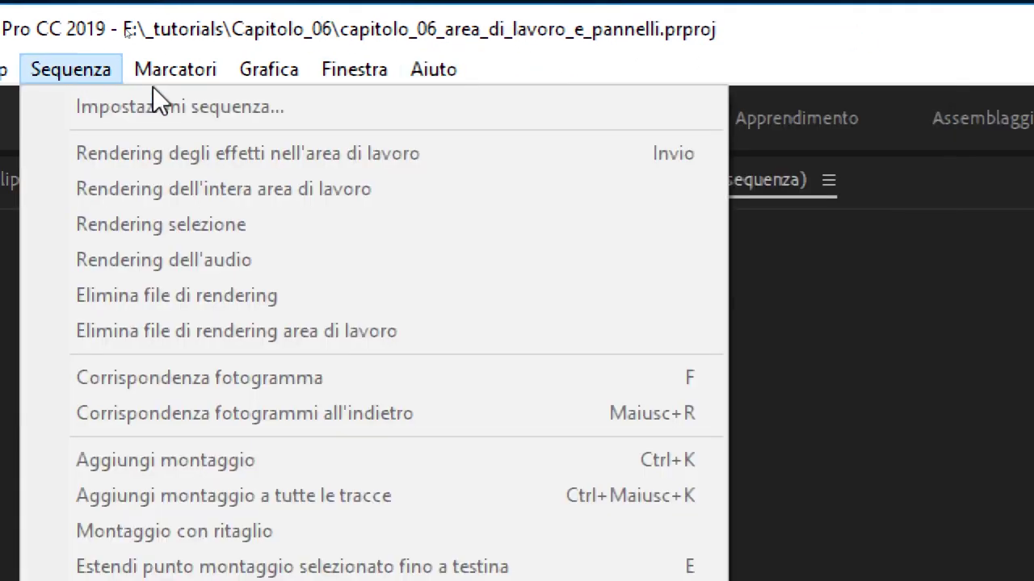
pyautogui.moveTo(392, 70)
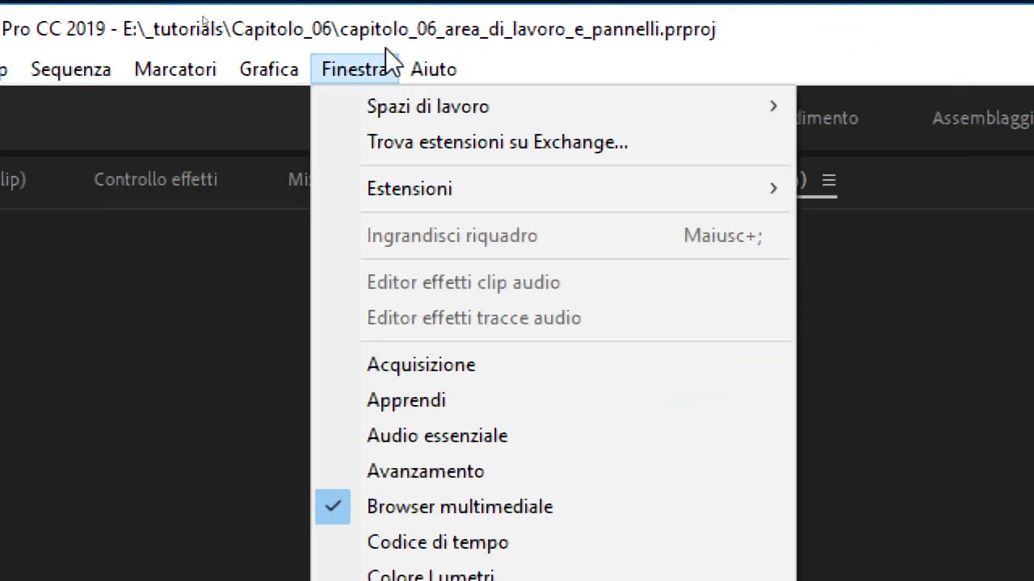
pyautogui.moveTo(403, 94)
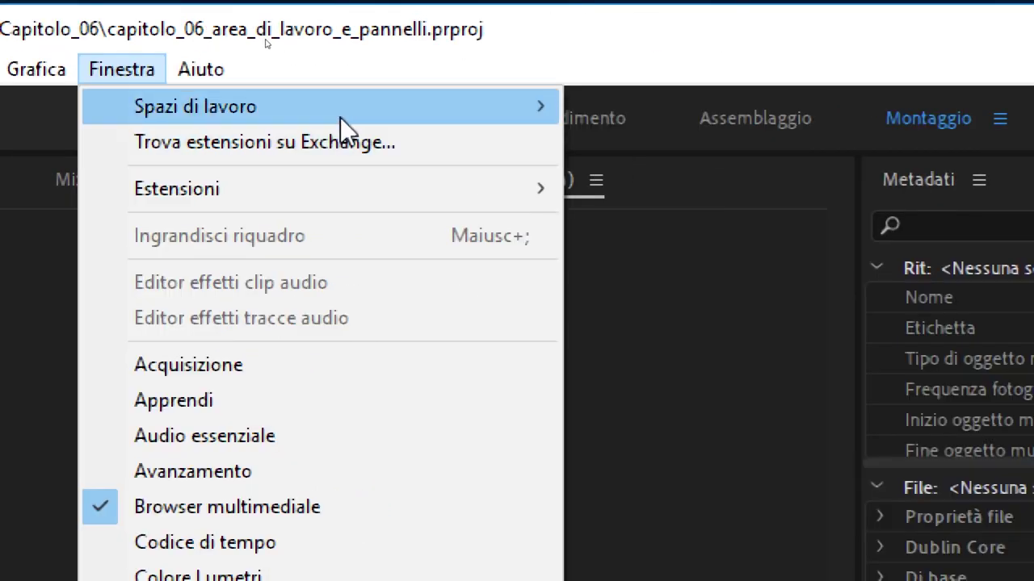
pyautogui.moveTo(162, 123)
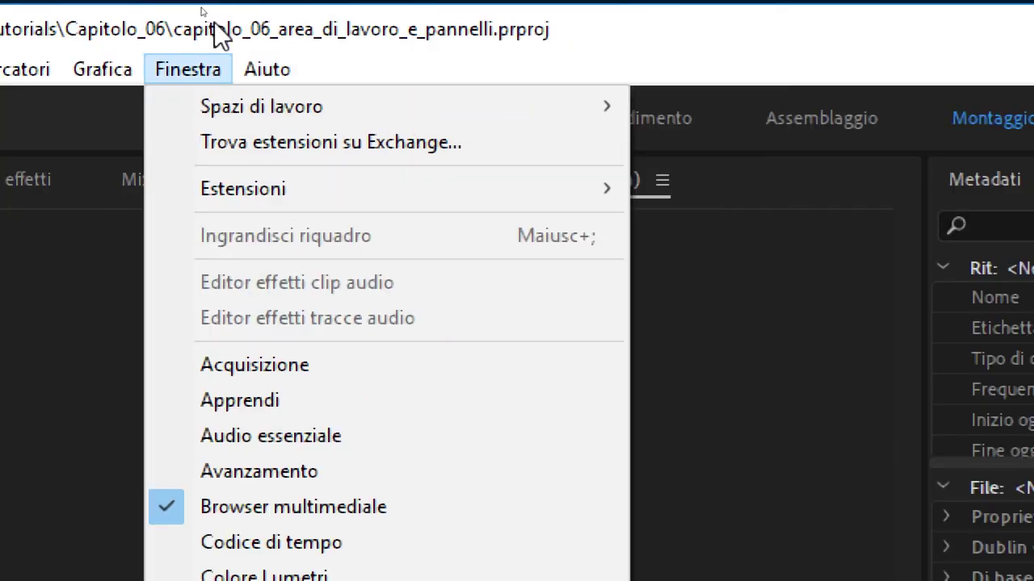
pyautogui.moveTo(238, 122)
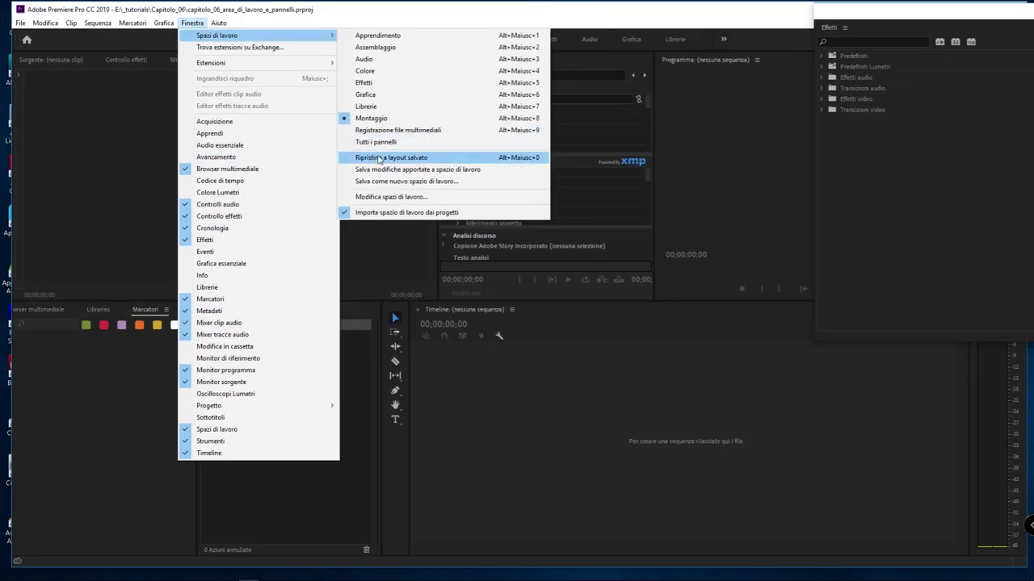
pyautogui.click(420, 158)
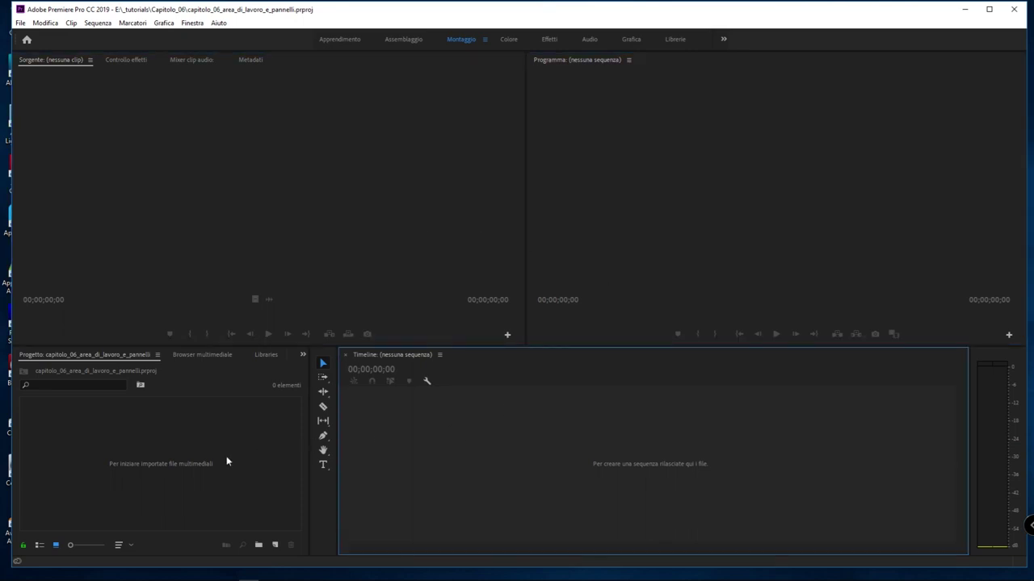
pyautogui.click(558, 223)
pyautogui.click(519, 411)
pyautogui.click(404, 281)
pyautogui.click(164, 435)
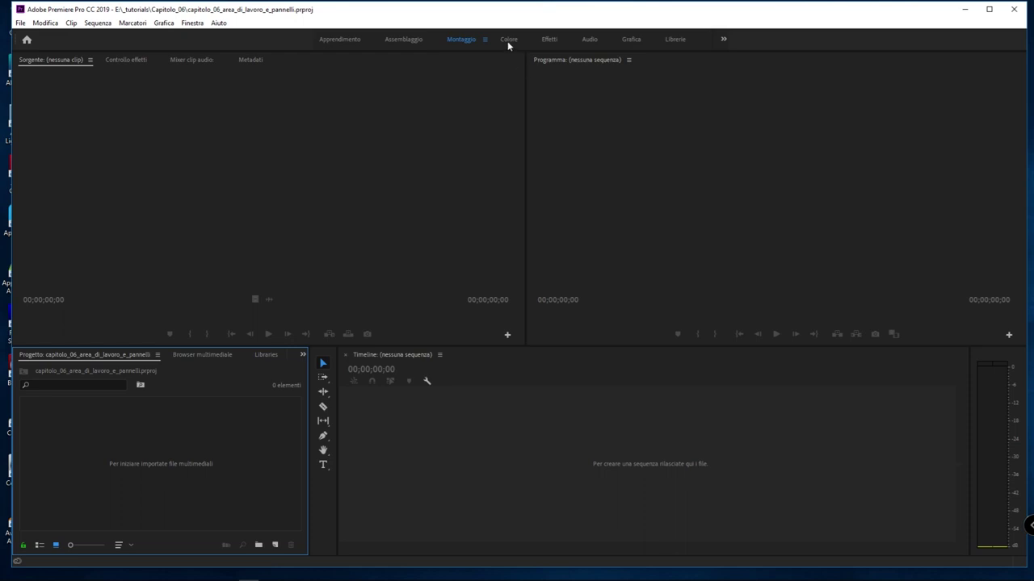
# Step: Switch to the Colore workspace and try its Programma, Sorgente and Timeline panels
pyautogui.click(507, 41)
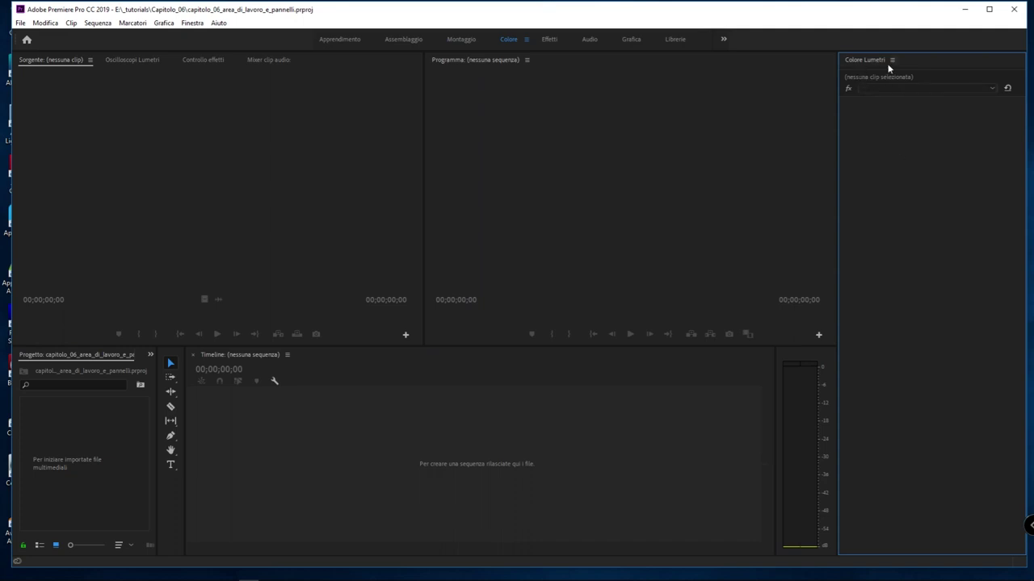
pyautogui.click(598, 254)
pyautogui.click(549, 428)
pyautogui.click(329, 229)
pyautogui.click(295, 447)
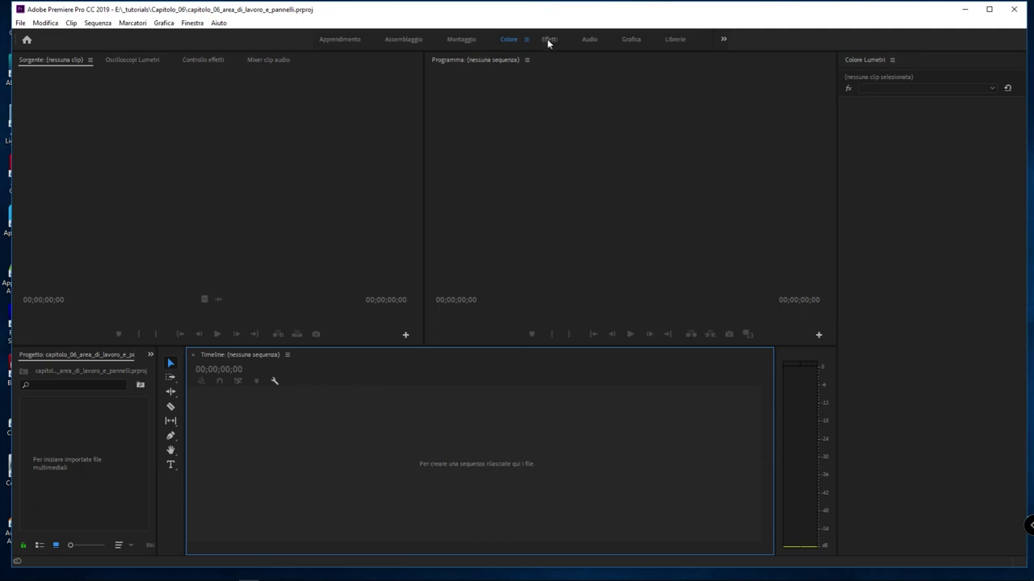
# Step: Switch to the Effetti workspace and try its Timeline, Controllo effetti and Progetto panels
pyautogui.click(548, 40)
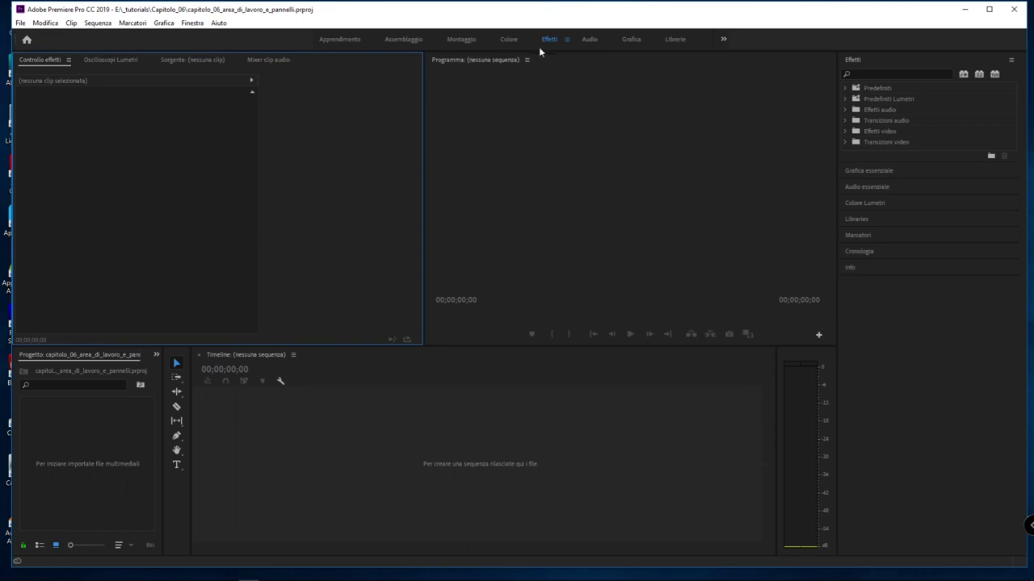
pyautogui.click(674, 420)
pyautogui.click(750, 218)
pyautogui.click(365, 203)
pyautogui.click(321, 418)
pyautogui.click(176, 450)
pyautogui.click(99, 436)
# Step: Finish exploring the Effetti workspace panels, then move through Audio to the Grafica workspace
pyautogui.click(332, 383)
pyautogui.click(568, 270)
pyautogui.click(679, 484)
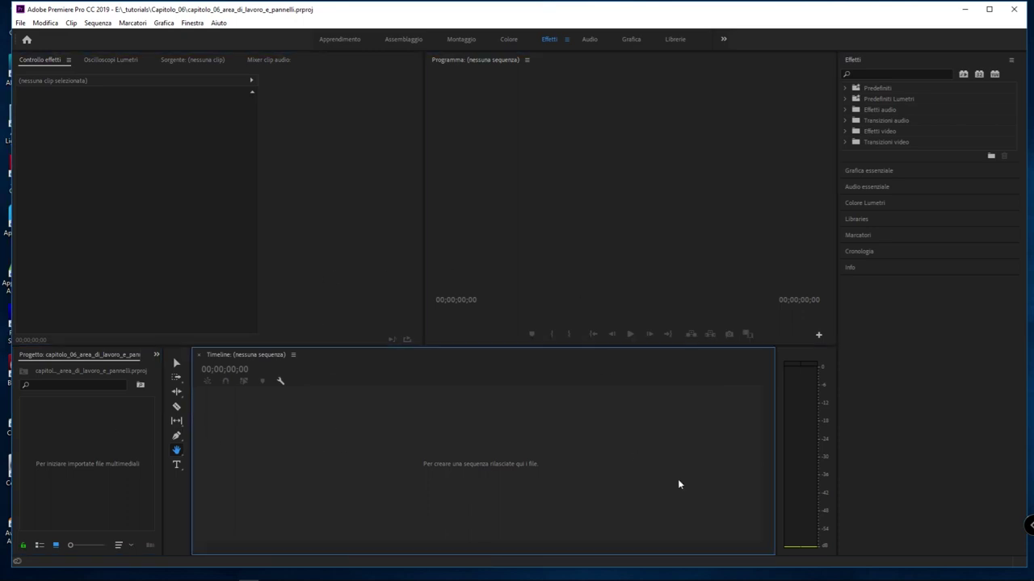
pyautogui.click(787, 256)
pyautogui.click(725, 455)
pyautogui.click(684, 311)
pyautogui.click(225, 215)
pyautogui.click(594, 39)
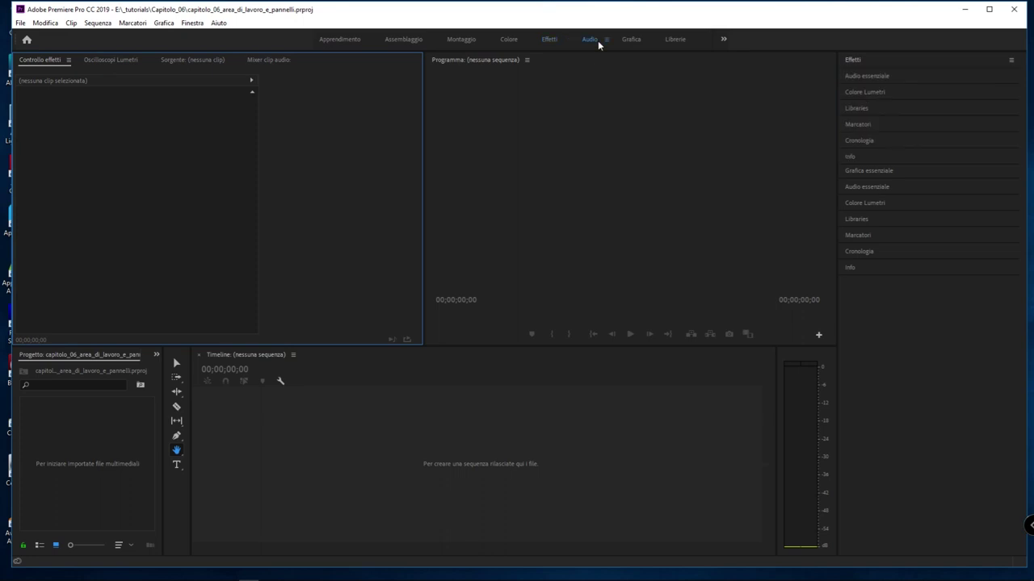
pyautogui.click(630, 39)
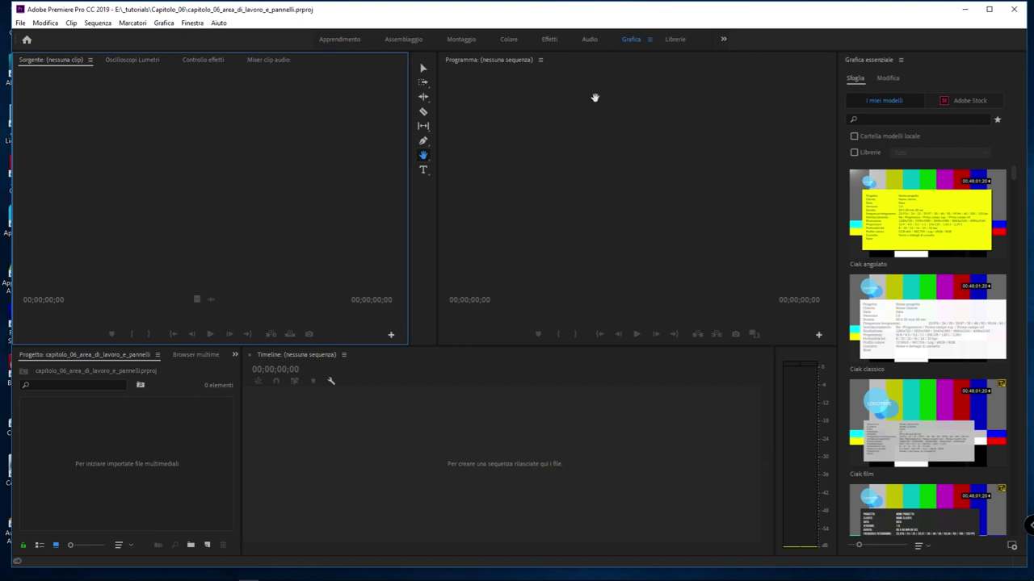
# Step: Return to the Montaggio workspace with the window maximised and try its panels
pyautogui.click(461, 39)
pyautogui.press('super+Up')
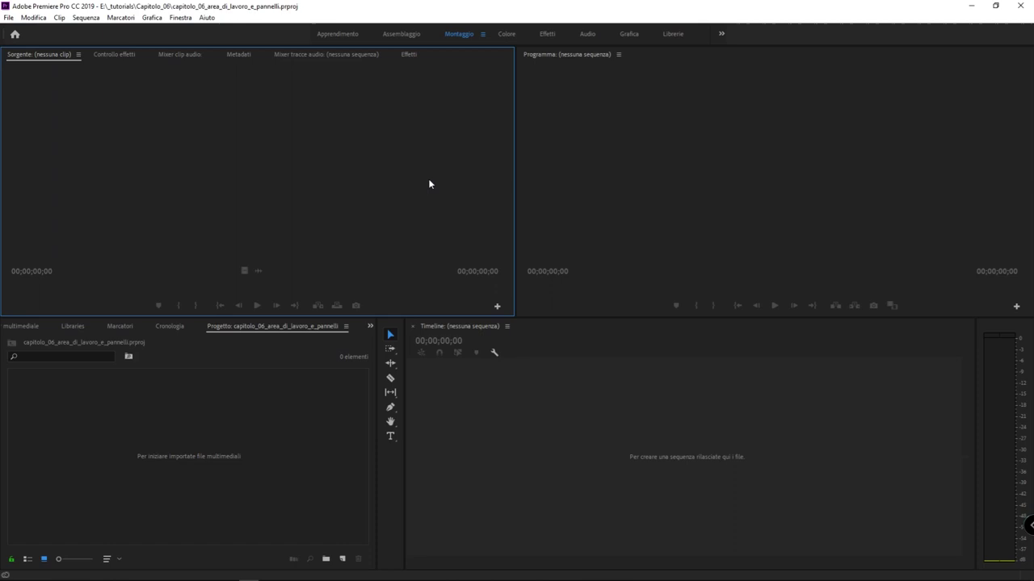
pyautogui.click(540, 443)
pyautogui.click(563, 290)
pyautogui.click(482, 440)
pyautogui.click(225, 446)
pyautogui.click(282, 279)
pyautogui.click(524, 386)
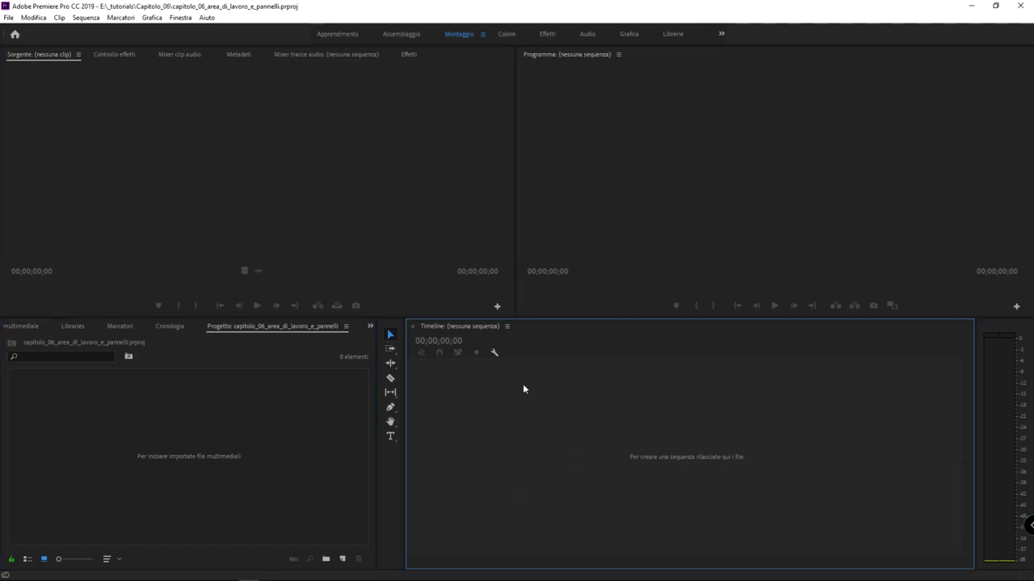
# Step: Make the bottom panel row taller, then cycle Audio, Grafica, Librerie and back to Montaggio
pyautogui.moveTo(619, 317)
pyautogui.mouseDown()
pyautogui.moveTo(626, 185)
pyautogui.moveTo(617, 396)
pyautogui.mouseUp()
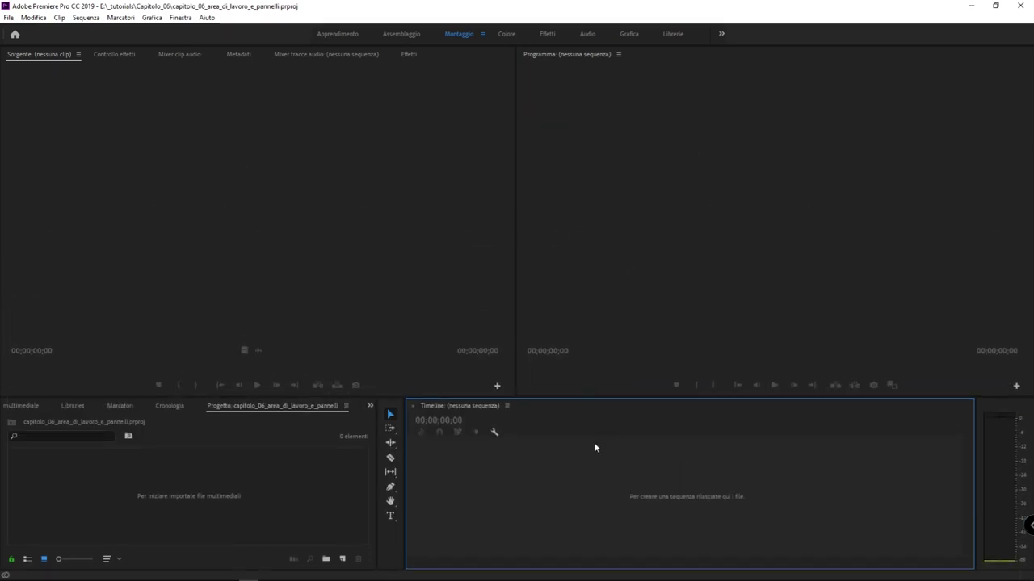
pyautogui.moveTo(599, 401); pyautogui.dragTo(609, 293)
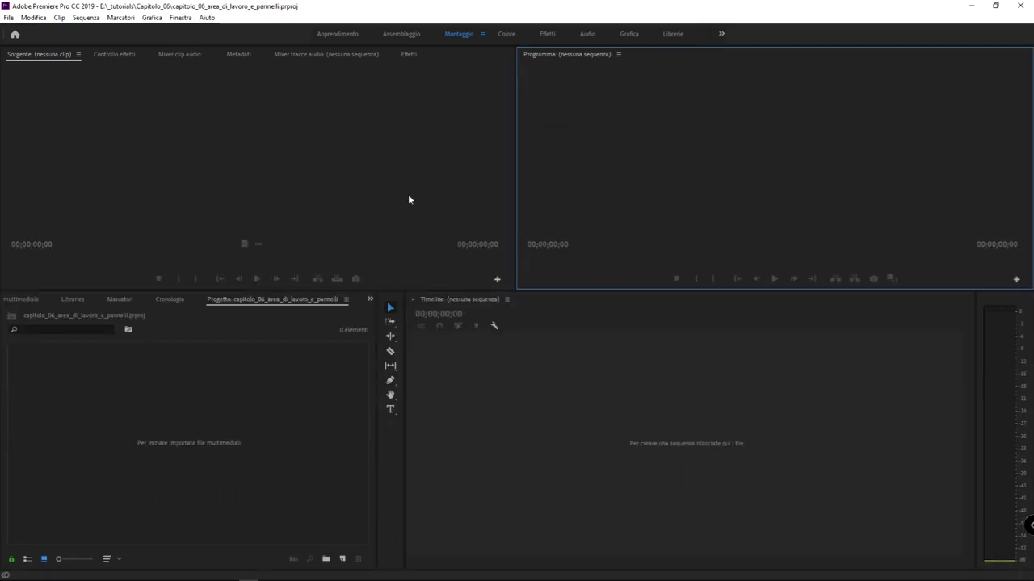
pyautogui.click(587, 33)
pyautogui.click(635, 33)
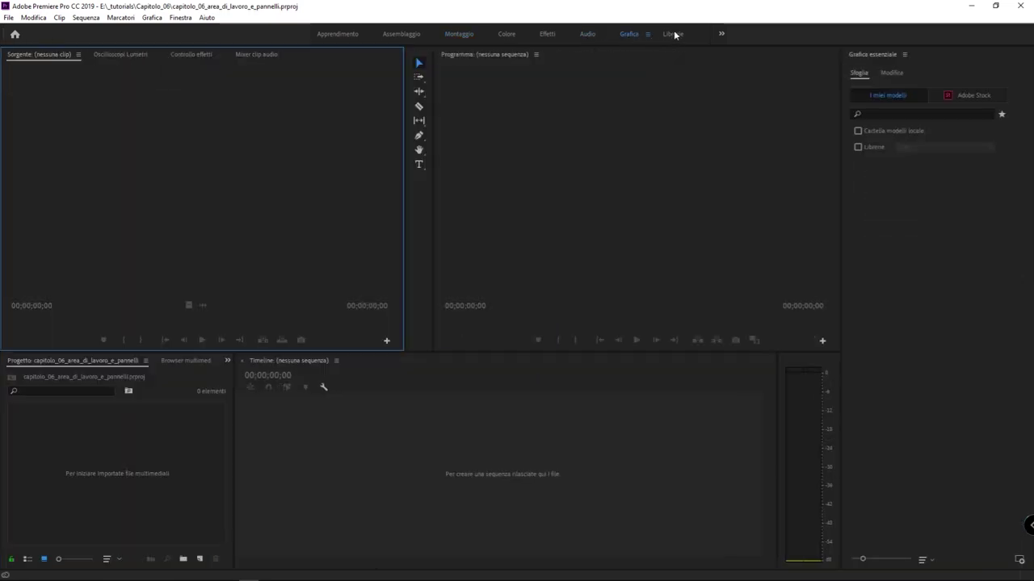
pyautogui.click(672, 34)
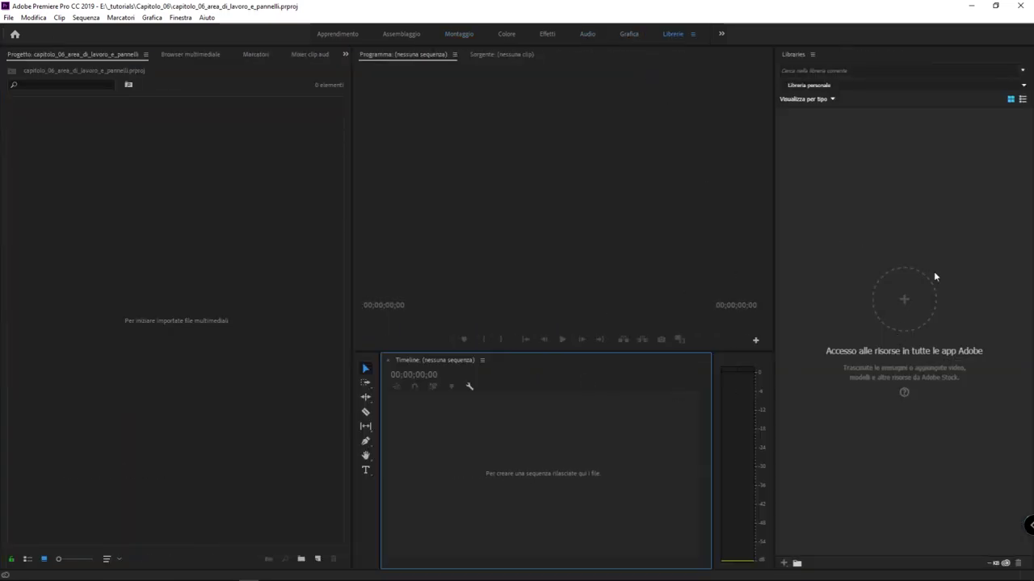
pyautogui.click(454, 35)
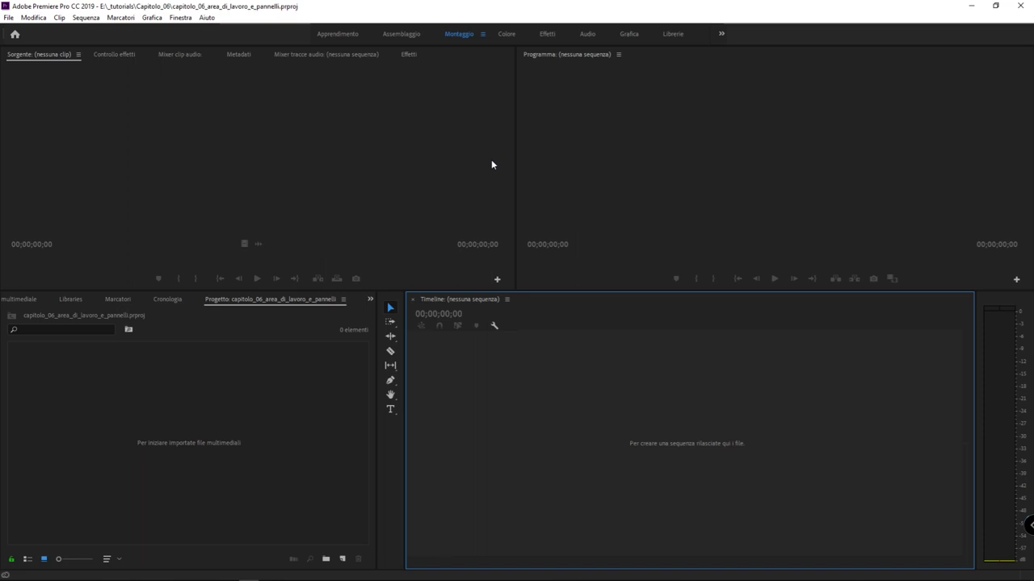
pyautogui.click(337, 34)
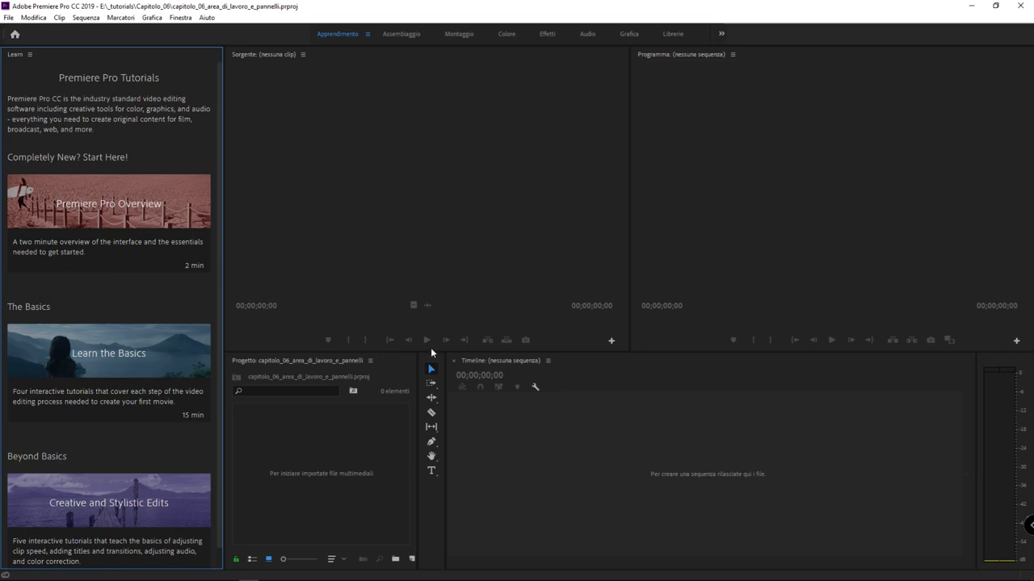
pyautogui.scroll(-1, 122, 332)
pyautogui.moveTo(137, 489)
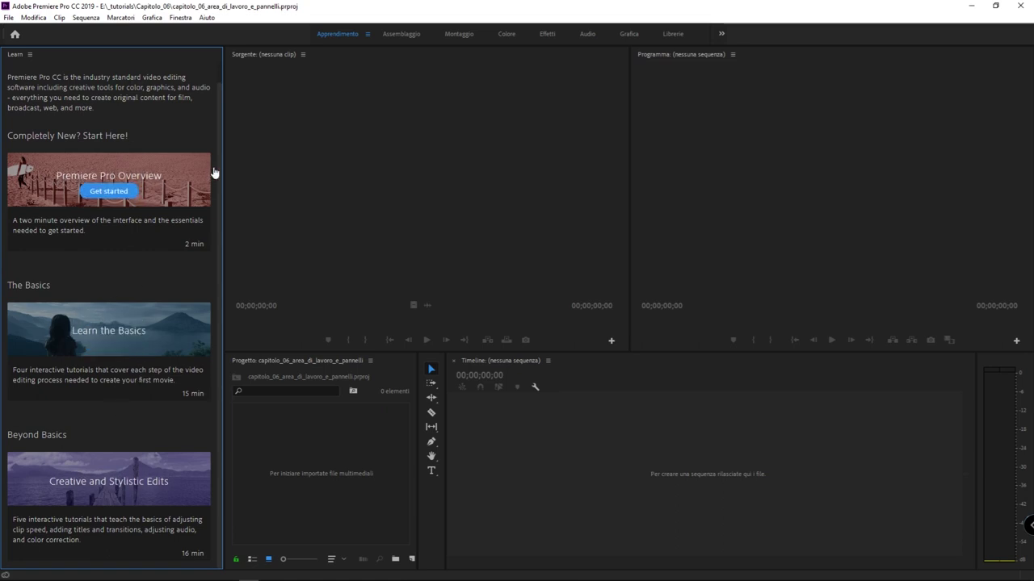
pyautogui.scroll(1, 136, 140)
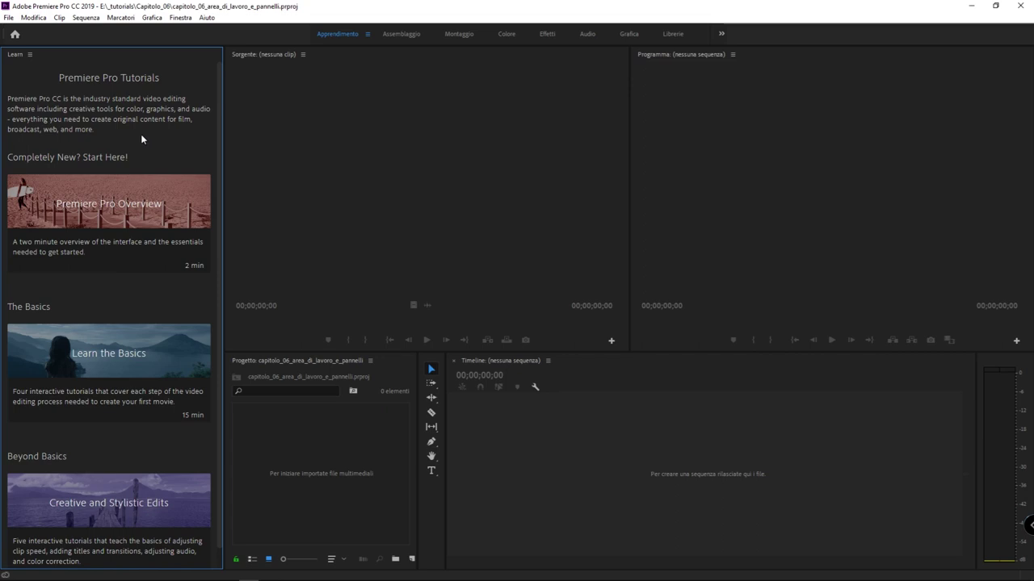
pyautogui.moveTo(119, 422)
pyautogui.click(458, 34)
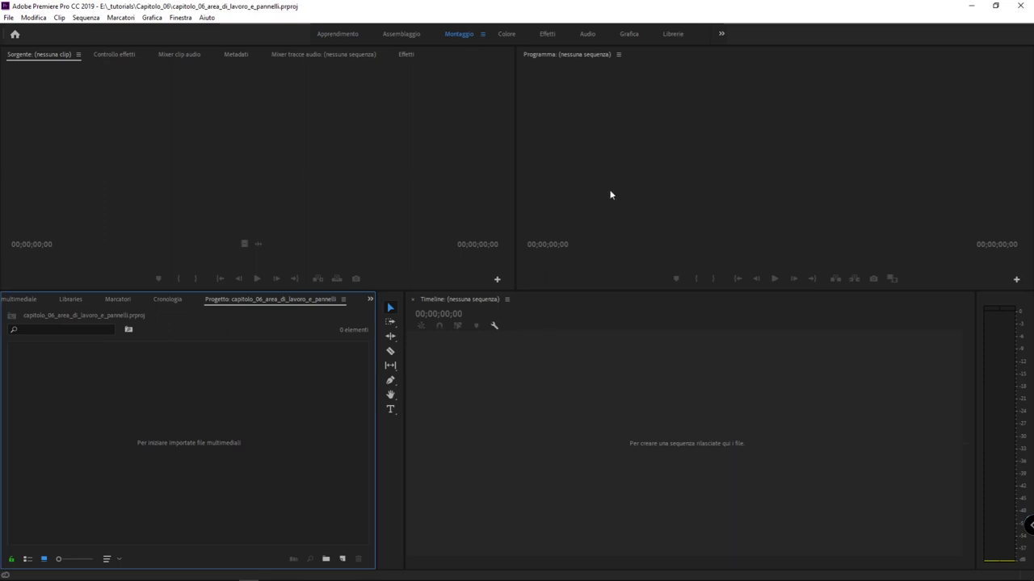
# Step: Make the monitor panels taller and look over the workspaces list without choosing one
pyautogui.moveTo(538, 292)
pyautogui.mouseDown()
pyautogui.moveTo(546, 354)
pyautogui.moveTo(545, 343)
pyautogui.mouseUp()
pyautogui.click(653, 307)
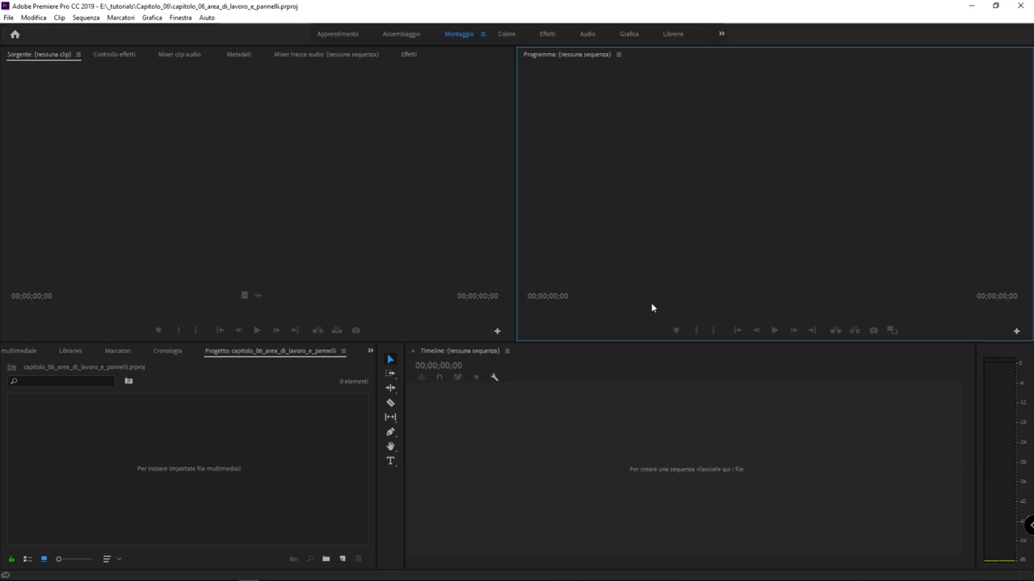
pyautogui.click(180, 17)
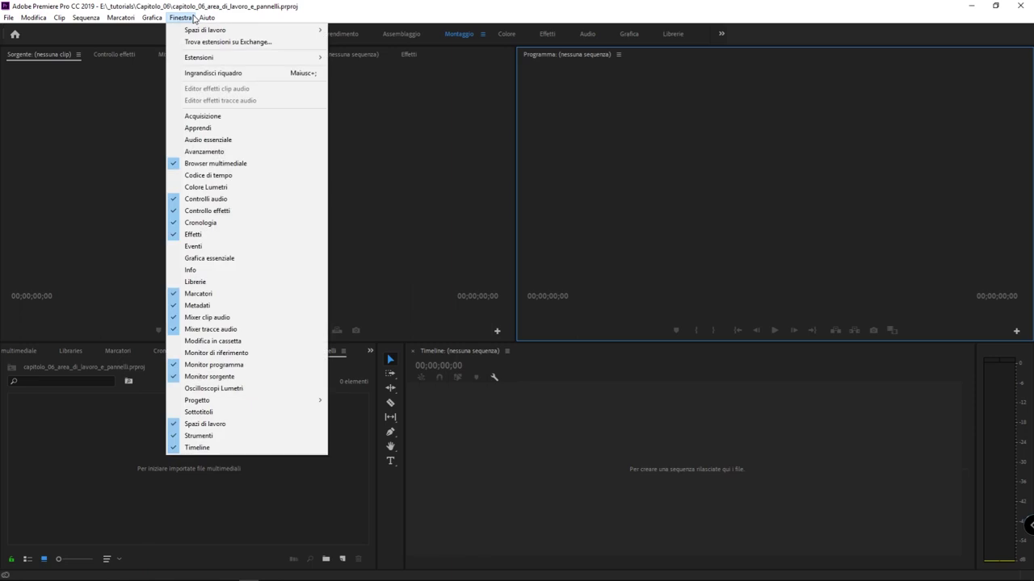
pyautogui.moveTo(195, 30)
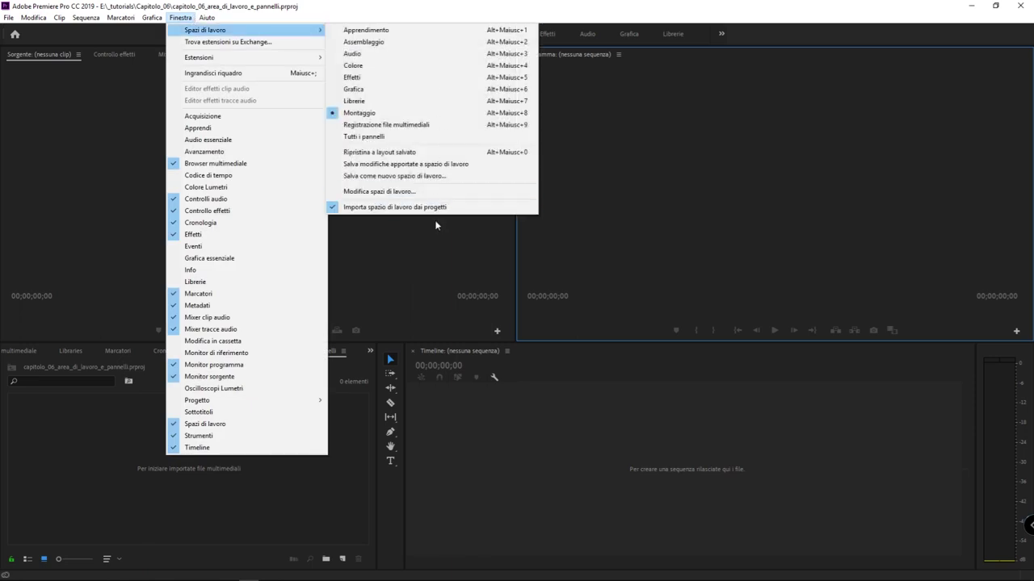
pyautogui.click(446, 295)
# Step: Close the Cronologia panel, leaving Marcatori showing in the lower-left group
pyautogui.click(309, 425)
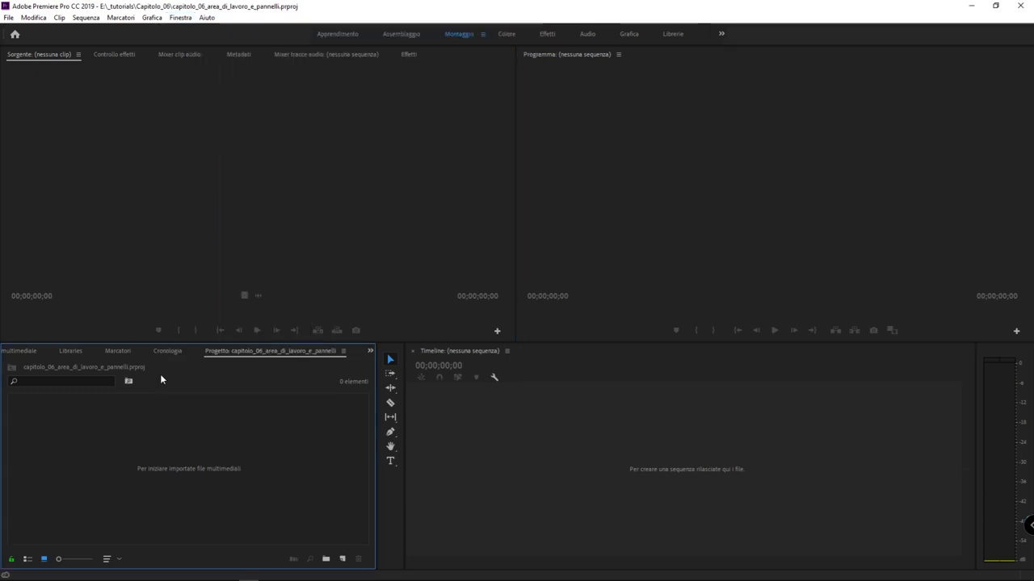
pyautogui.click(167, 352)
pyautogui.click(189, 351)
pyautogui.click(236, 354)
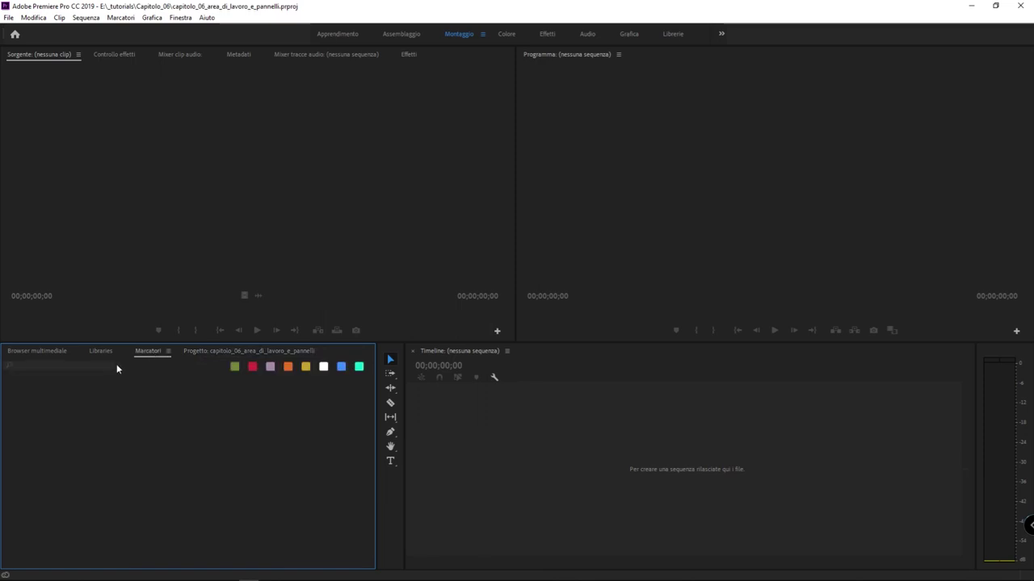
# Step: Dock the Marcatori panel as a full-height column along the window's left edge
pyautogui.moveTo(149, 352)
pyautogui.mouseDown()
pyautogui.moveTo(688, 122)
pyautogui.moveTo(2, 298)
pyautogui.mouseUp()
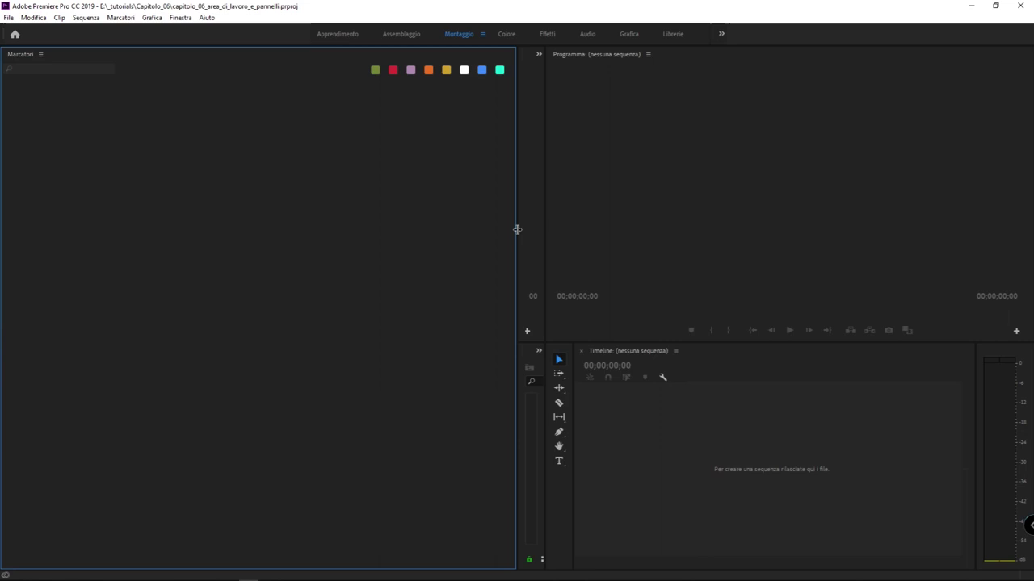
pyautogui.moveTo(23, 55); pyautogui.dragTo(4, 252)
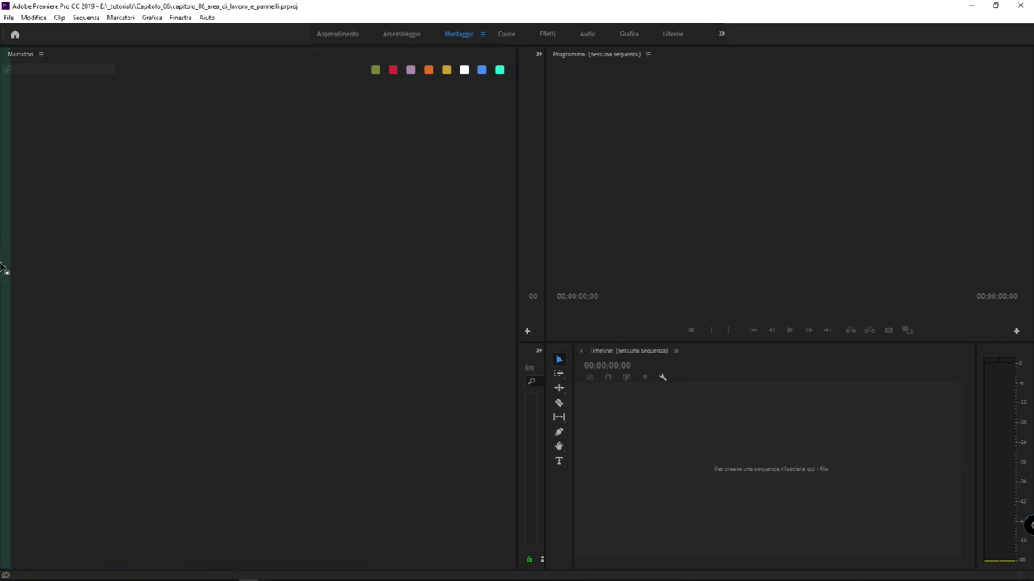
pyautogui.moveTo(4, 253); pyautogui.dragTo(8, 330)
# Step: Narrow the Marcatori column so the Sorgente and Progetto panels get more room
pyautogui.click(787, 430)
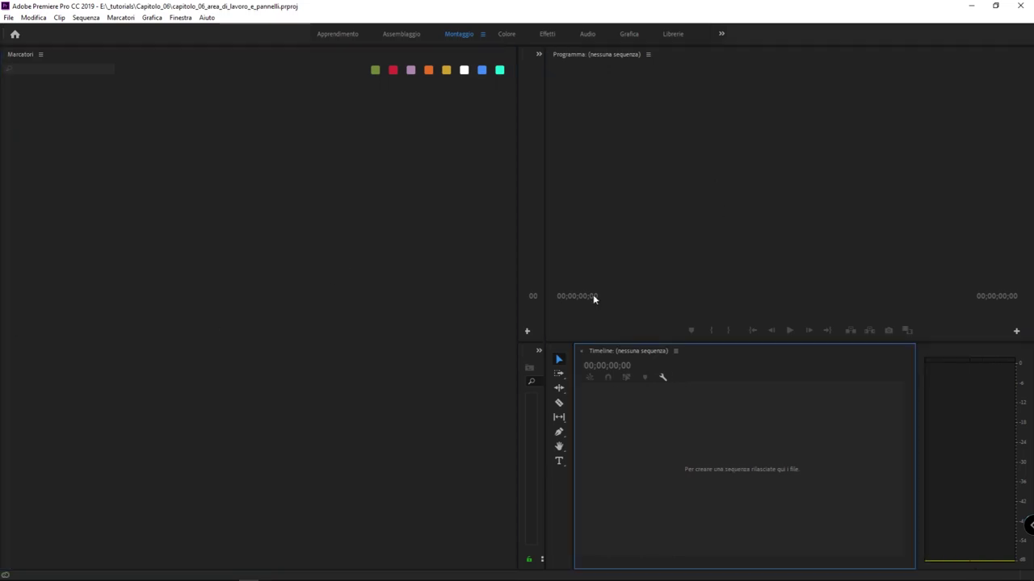
pyautogui.moveTo(516, 239); pyautogui.dragTo(329, 242)
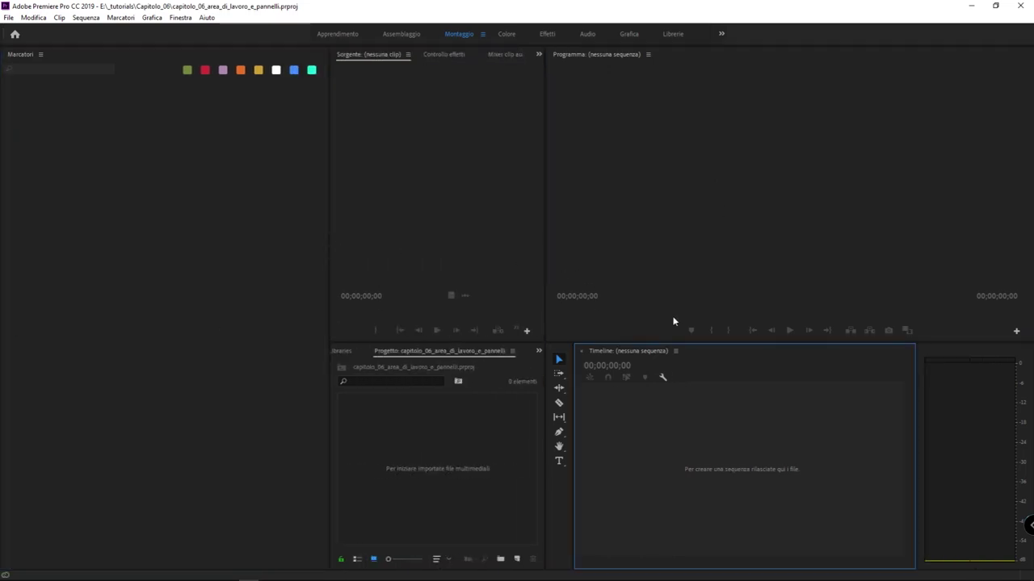
pyautogui.click(735, 412)
pyautogui.click(536, 208)
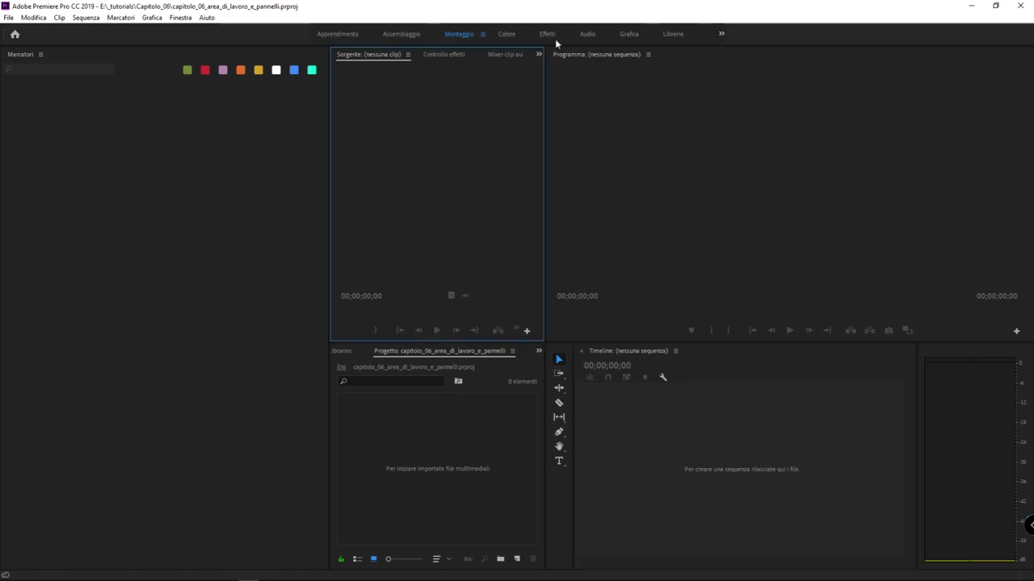
pyautogui.click(184, 20)
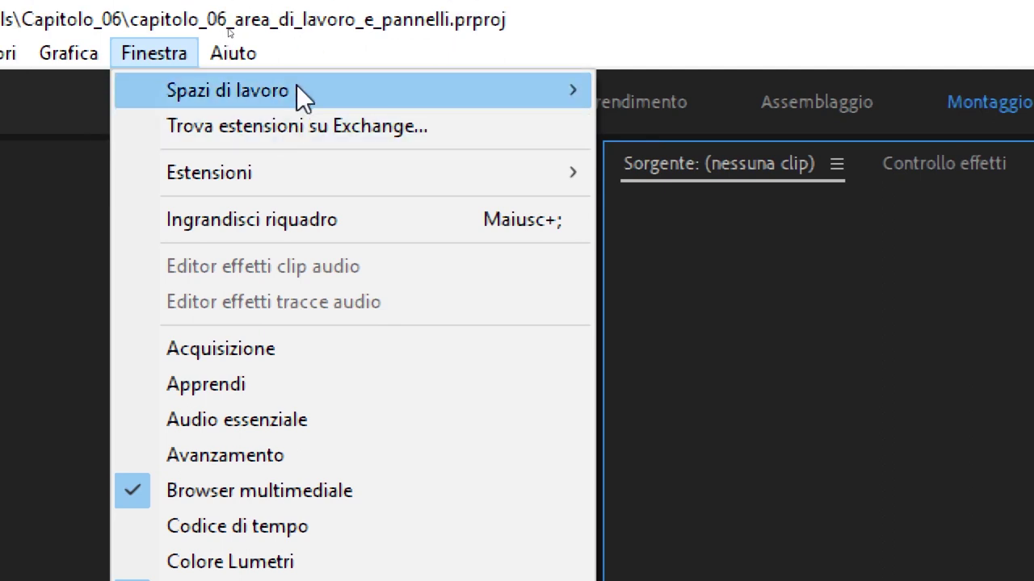
# Step: Save this layout with Salva come nuovo spazio di lavoro under the name 'prova'
pyautogui.moveTo(270, 64)
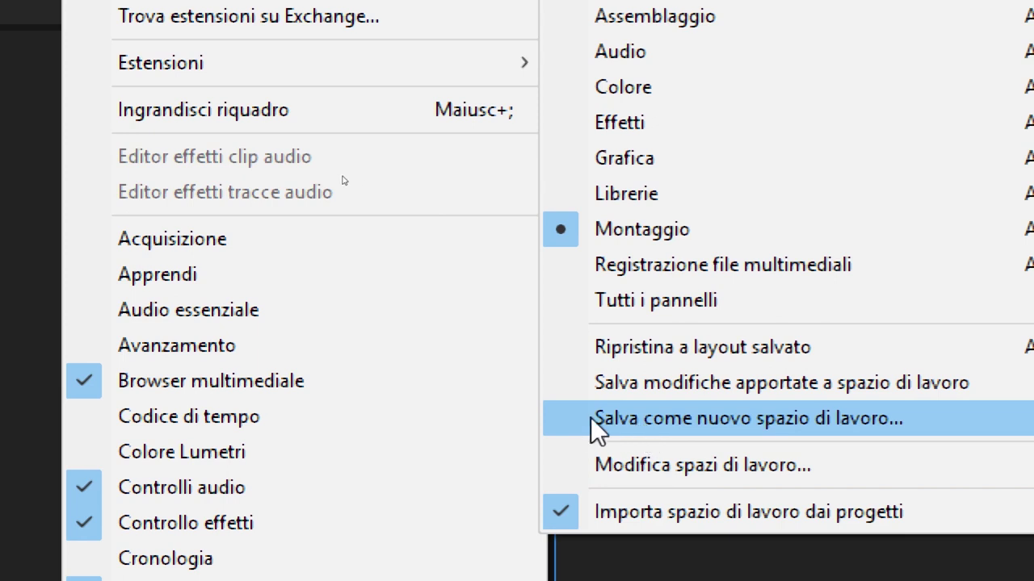
pyautogui.click(902, 427)
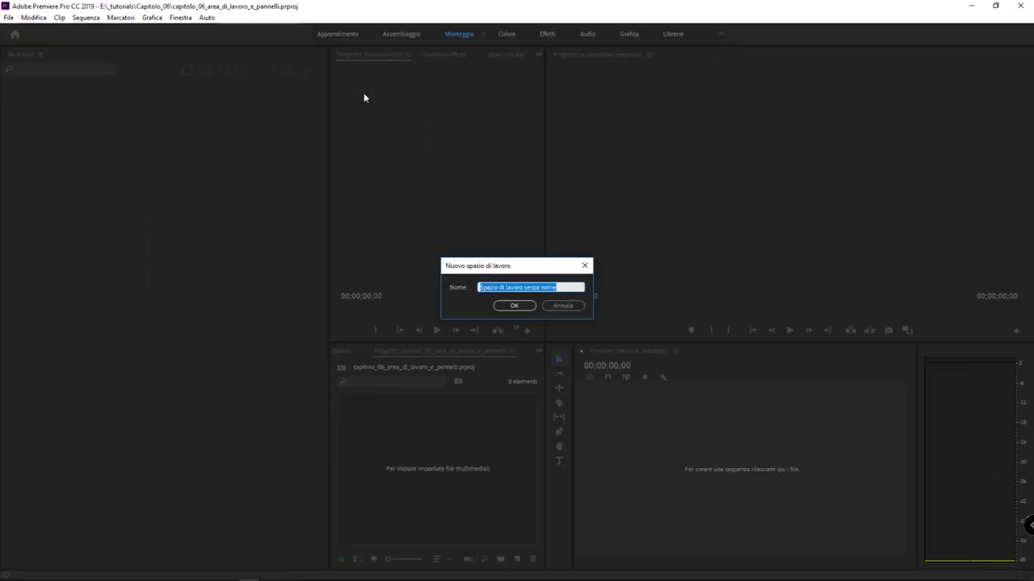
pyautogui.write('prova')
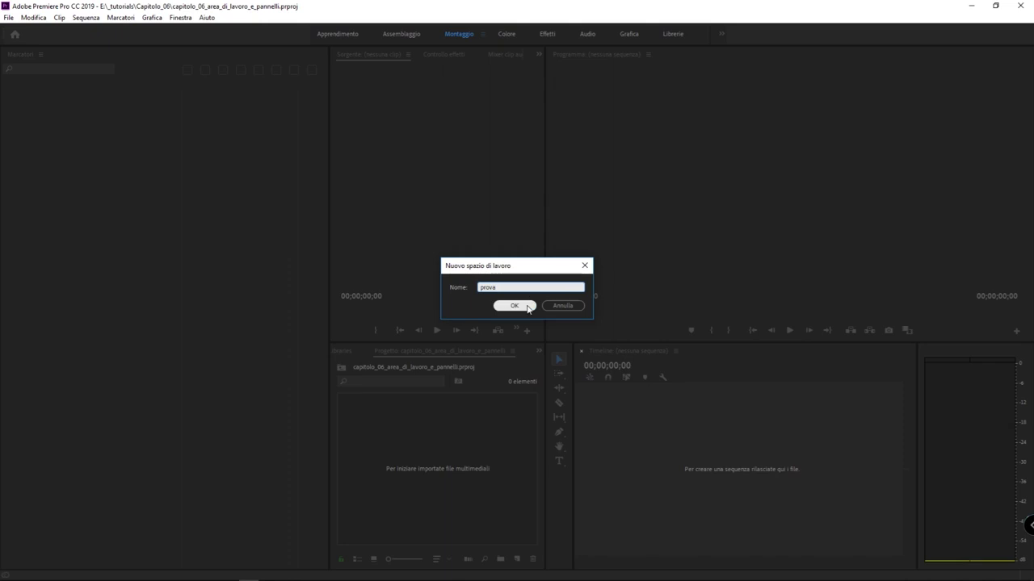
pyautogui.click(517, 305)
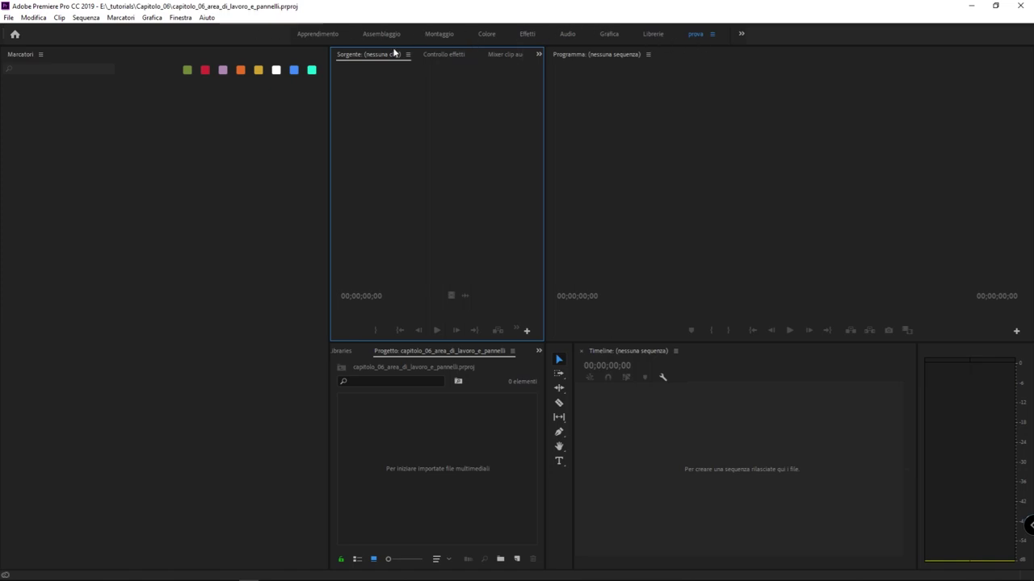
# Step: Switch back to the Montaggio workspace from the Spazi di lavoro list
pyautogui.click(180, 17)
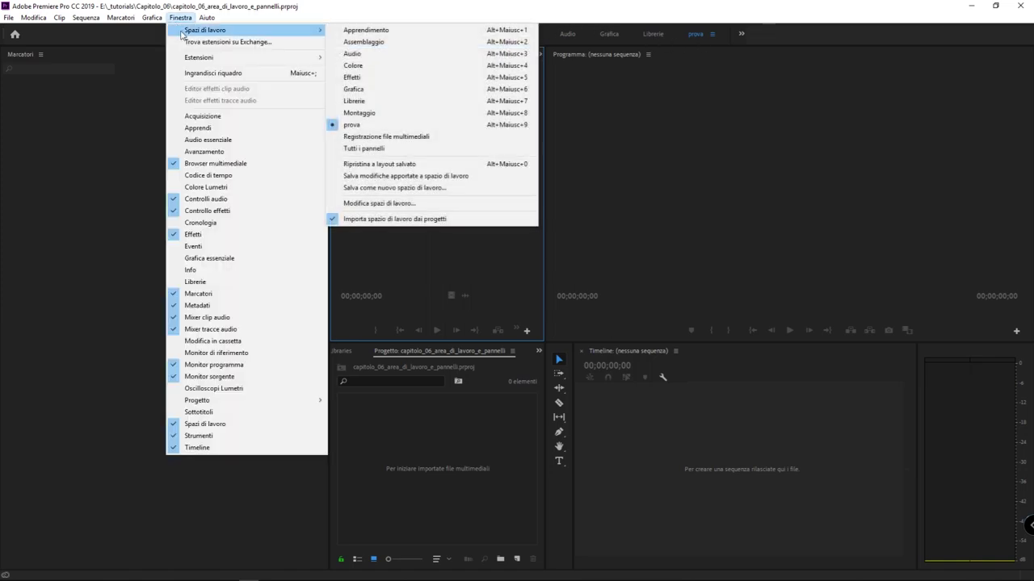
pyautogui.moveTo(186, 31)
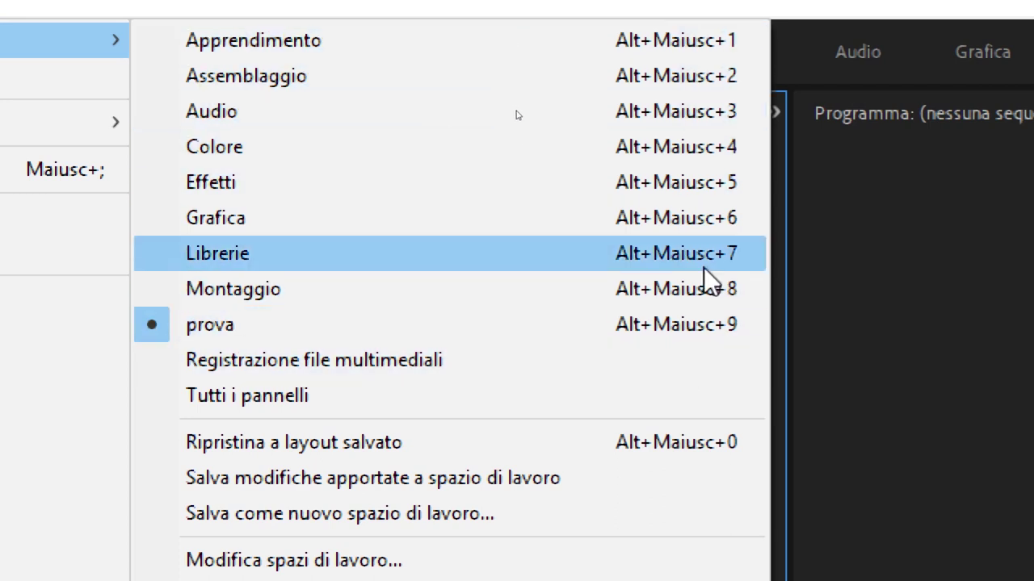
pyautogui.click(701, 327)
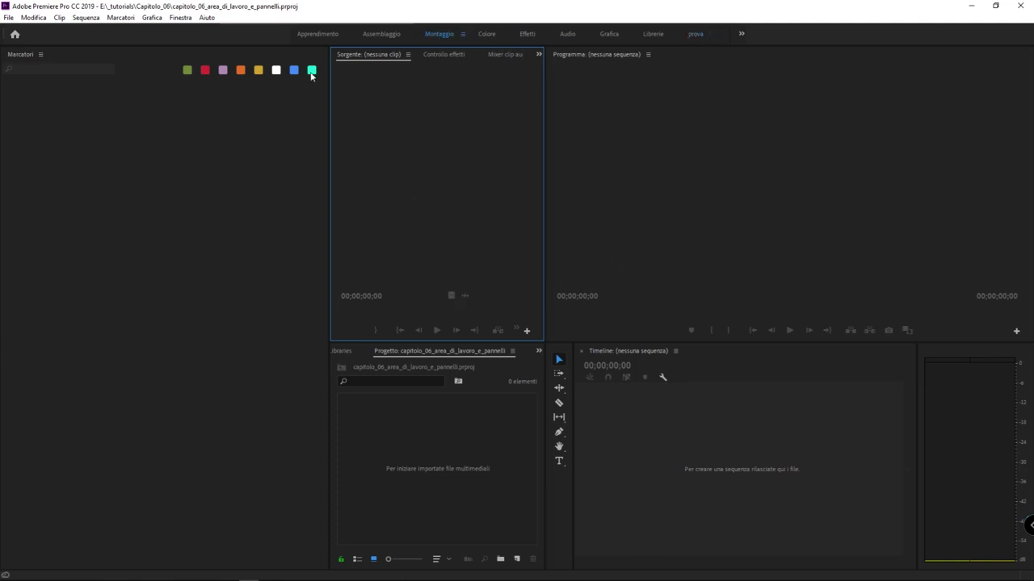
# Step: Reset Montaggio with Ripristina a layout salvato, removing the full-height Marcatori column
pyautogui.click(181, 17)
pyautogui.moveTo(187, 29)
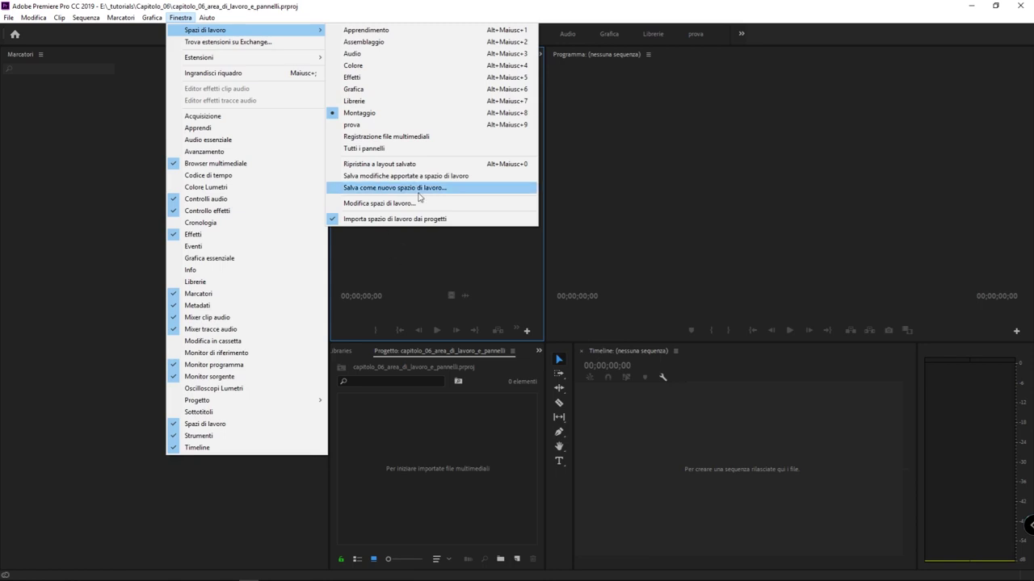
pyautogui.click(445, 168)
pyautogui.click(745, 465)
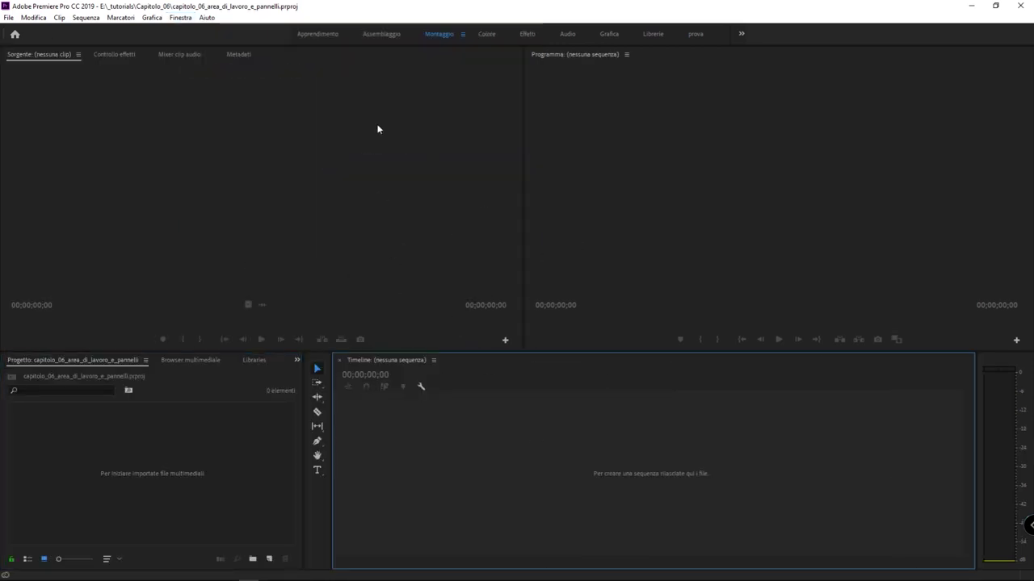